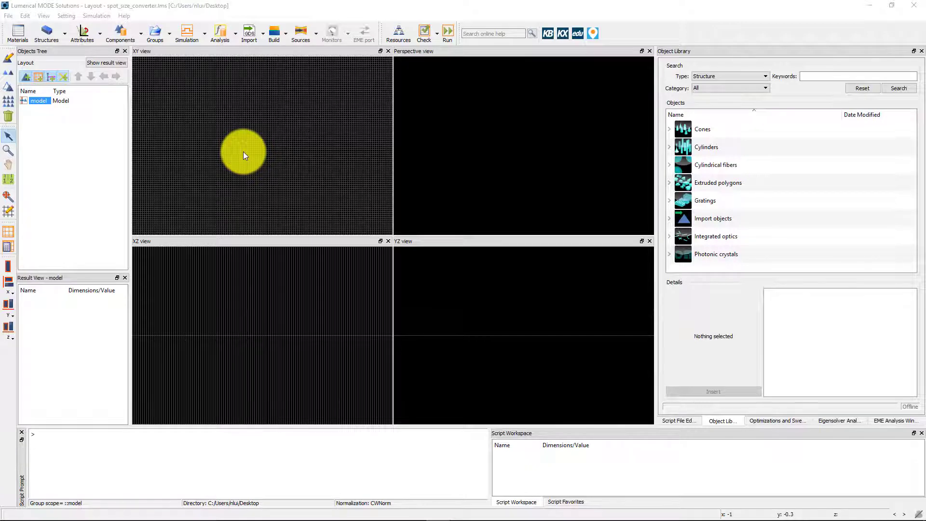
- Examine the Si (Silicon) - Palik entry in the material database, leaving its data as is
click(21, 30)
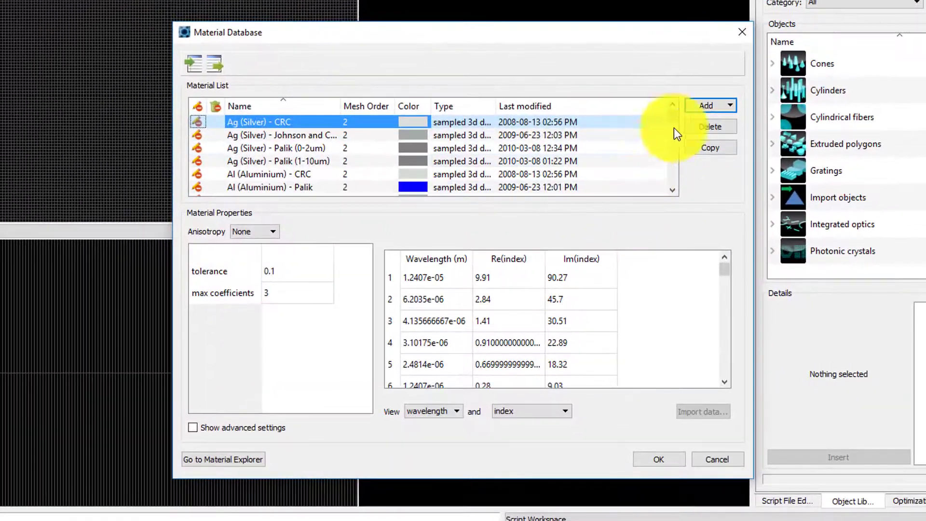
drag(607, 161, 607, 196)
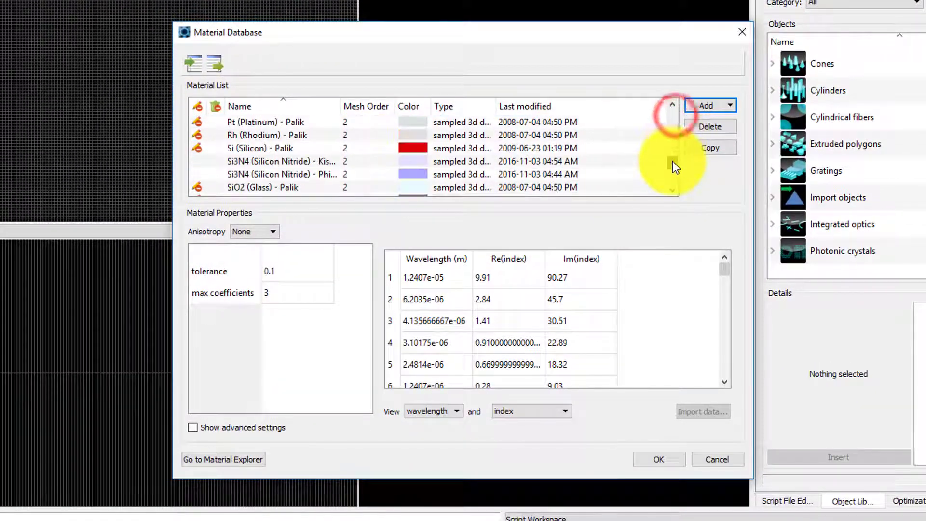
click(386, 148)
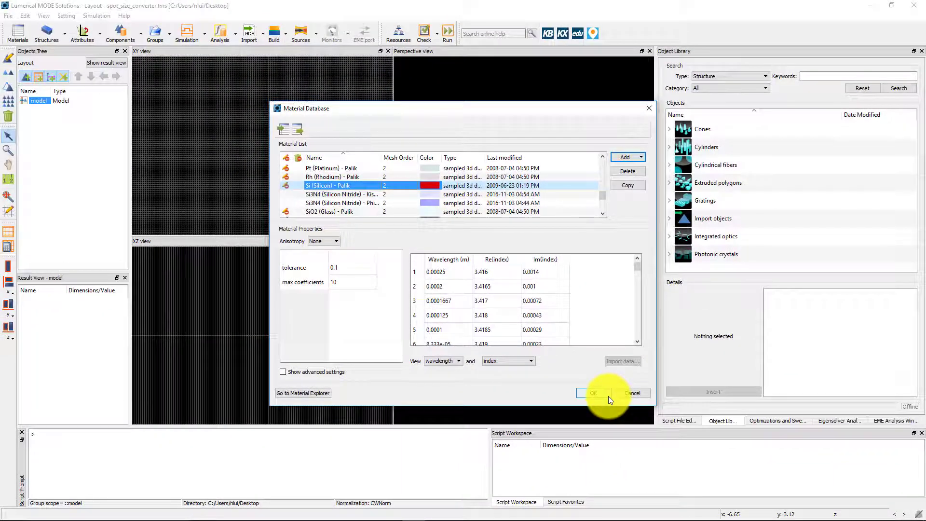
click(609, 396)
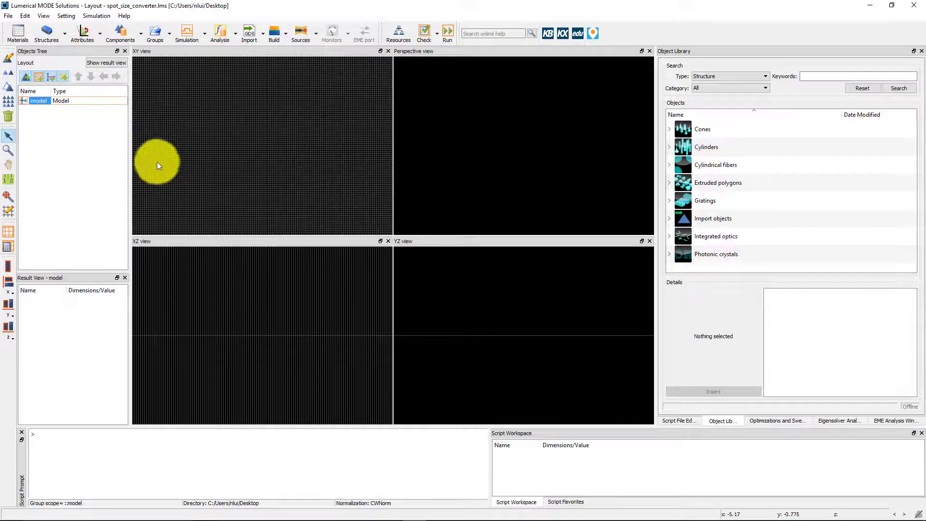
- Add a rectangle structure to the model and name it substrate
click(64, 36)
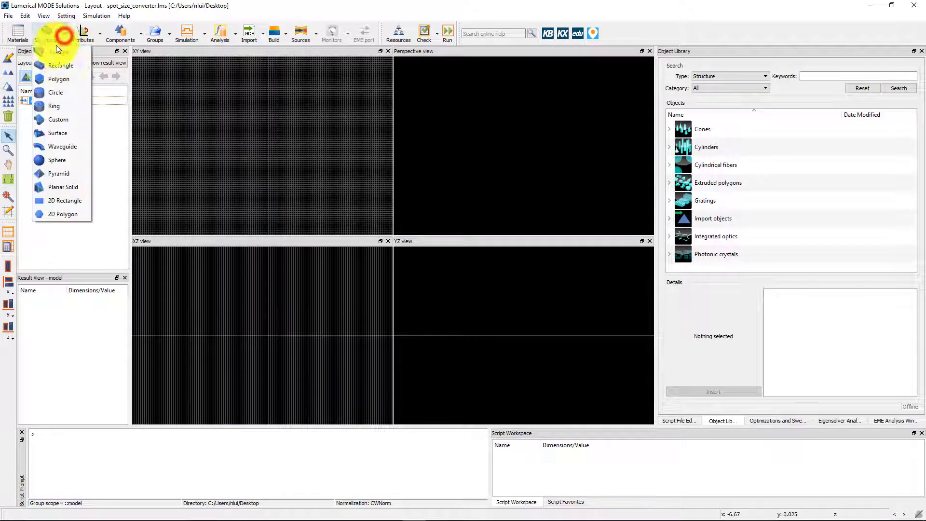
click(76, 65)
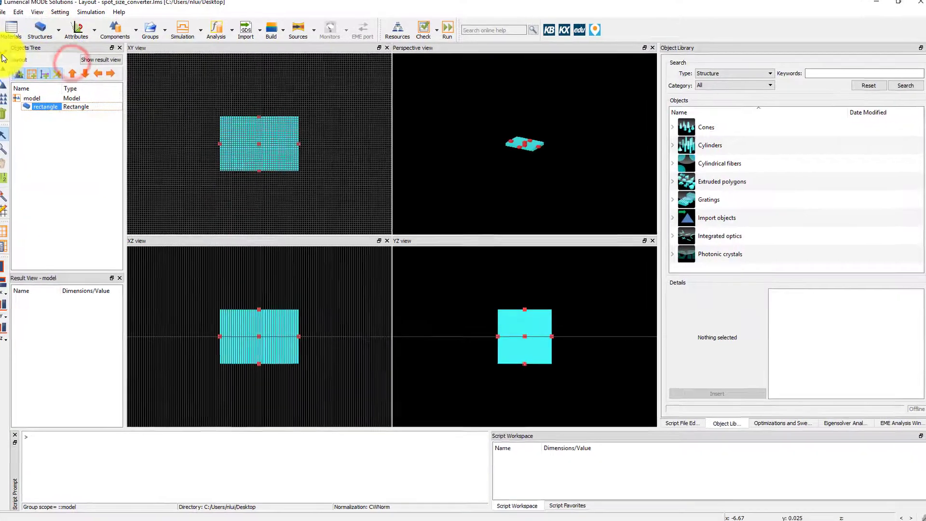
click(2, 55)
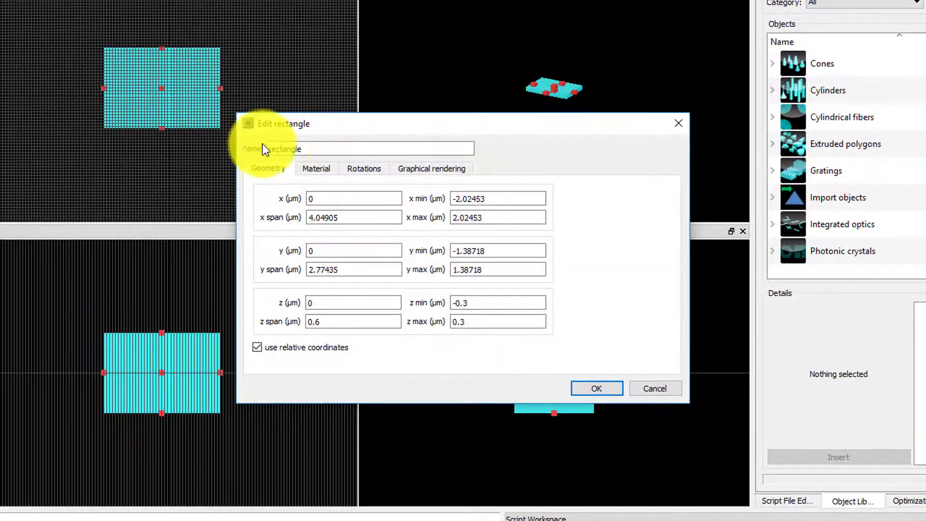
drag(314, 152, 202, 142)
text(substrate)
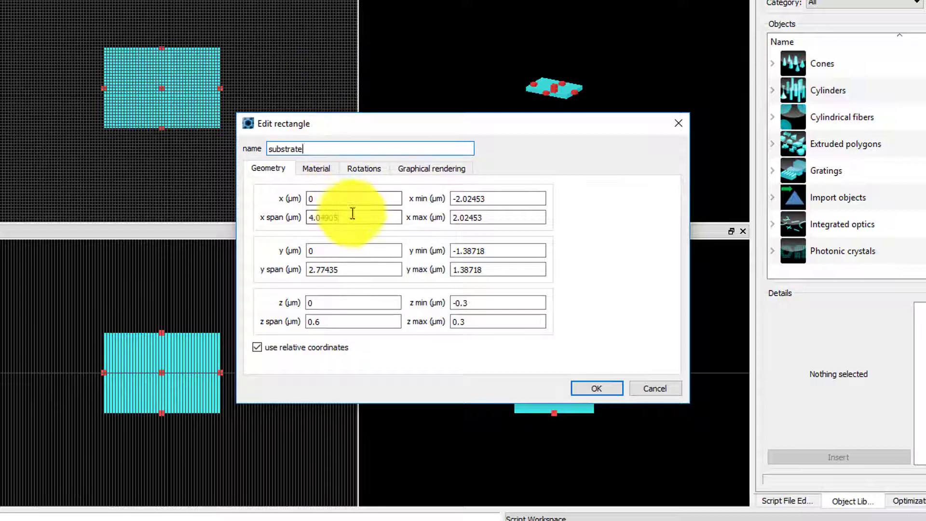
- Set the substrate's x span to 20 µm, y span to 10 µm, z to -2.5 µm and z span to 5 µm
drag(354, 214, 258, 223)
text(20)
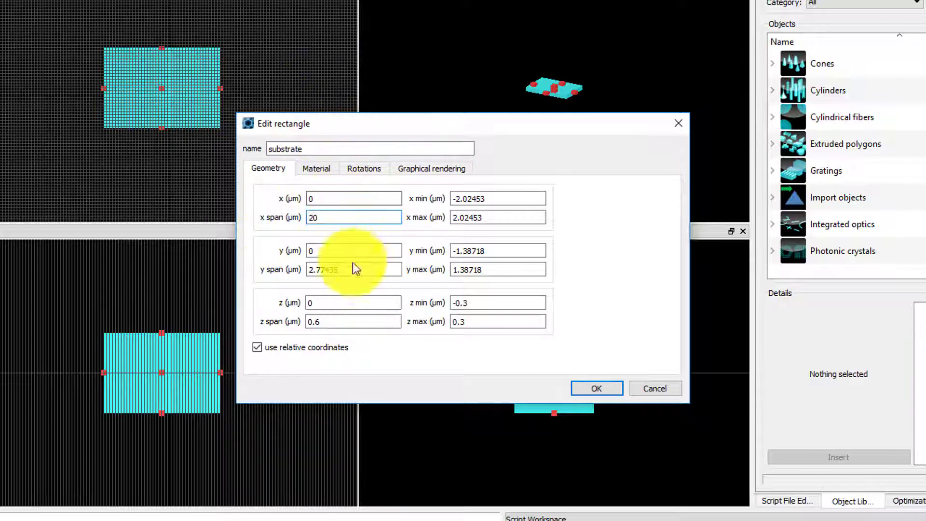
drag(364, 269, 256, 294)
text(10)
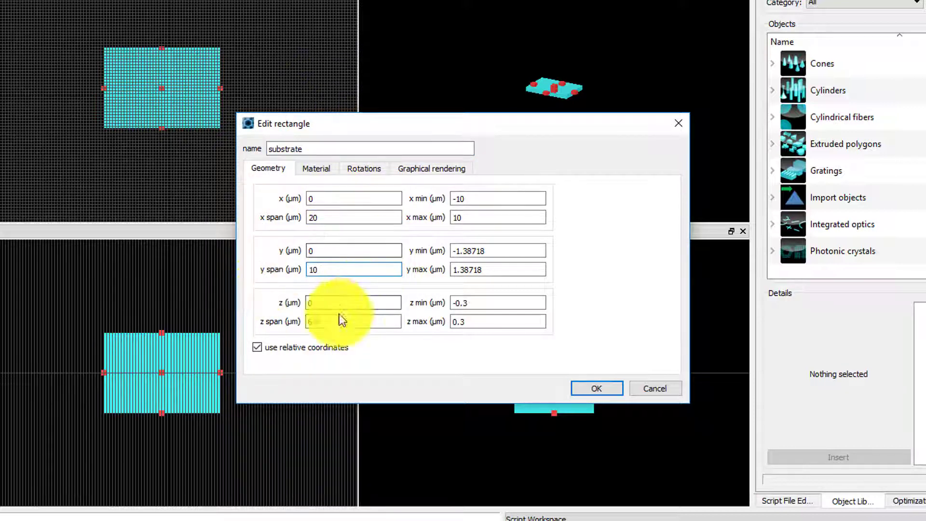
drag(342, 304, 190, 316)
text(-2.5)
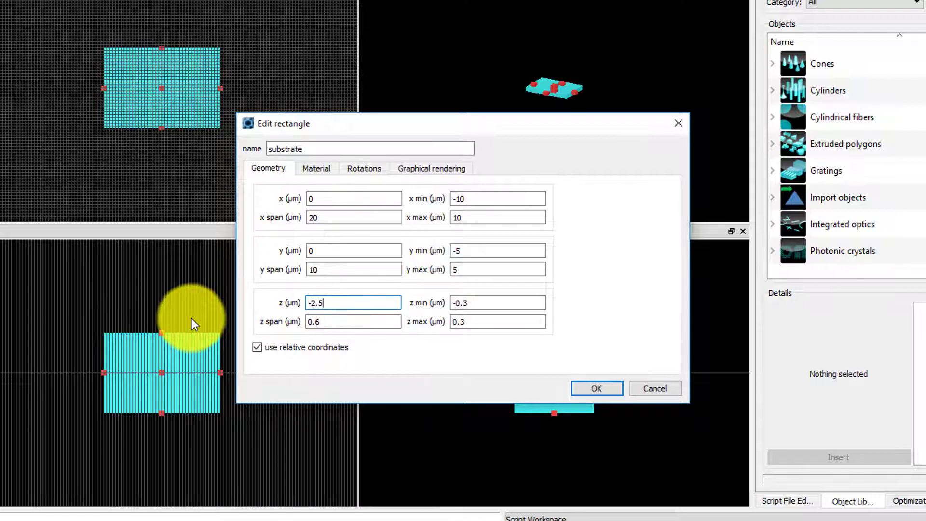
click(336, 316)
drag(336, 315, 283, 326)
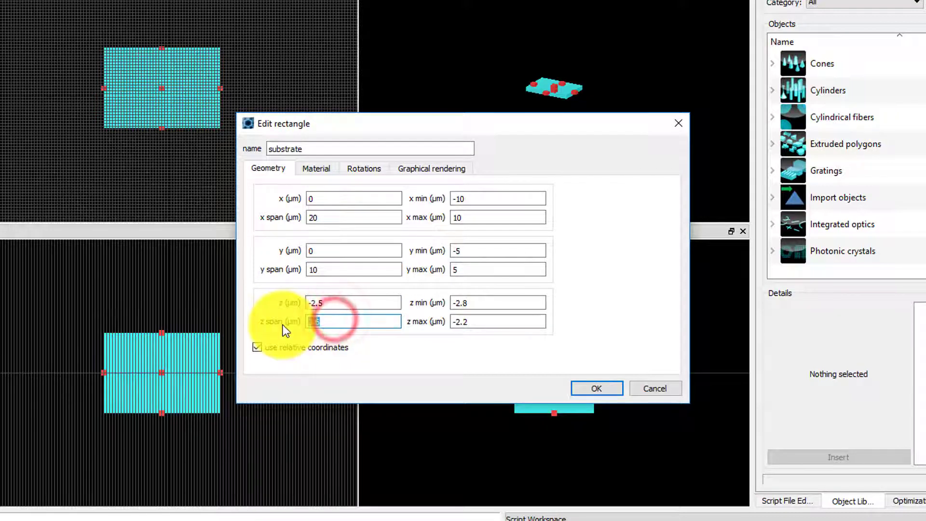
text(5)
- Give the substrate an object-defined dielectric index of 1.465 and apply the settings
click(311, 171)
click(360, 220)
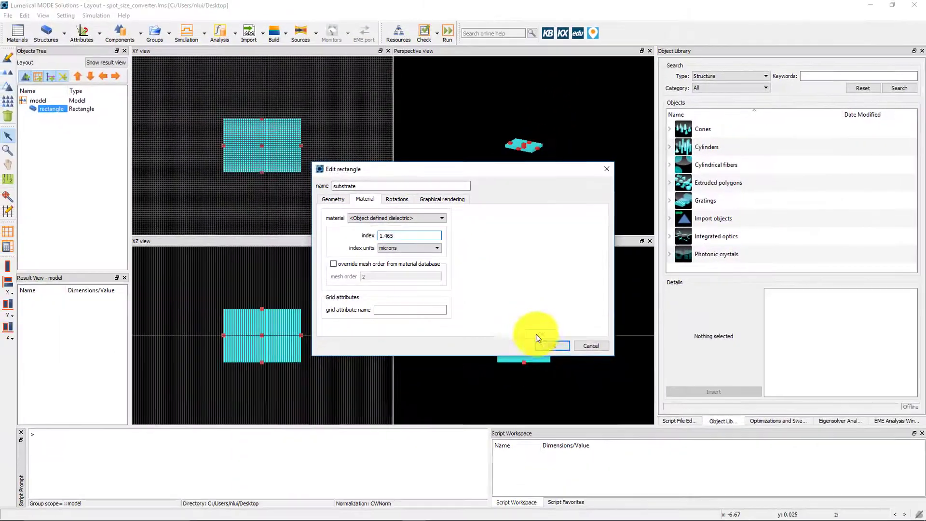
click(597, 388)
click(9, 196)
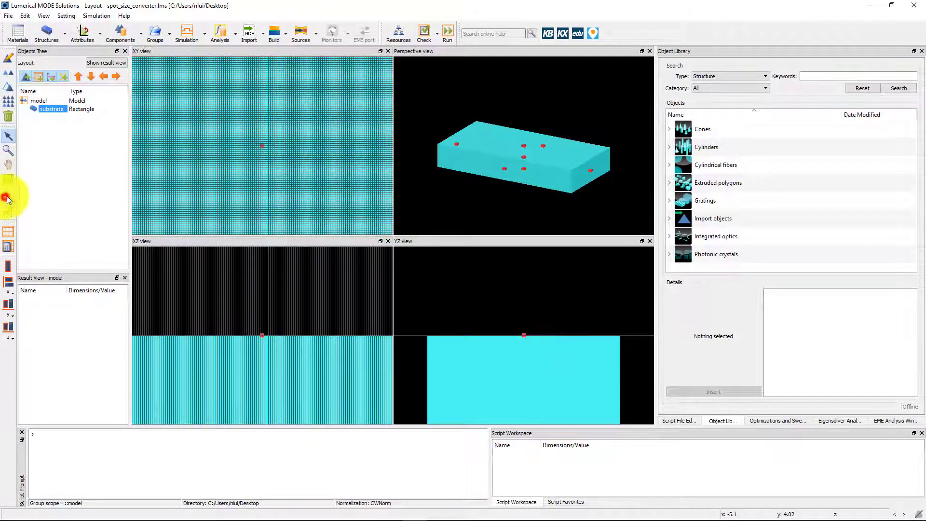
- Add a second rectangle structure and name it input
click(45, 33)
double_click(365, 186)
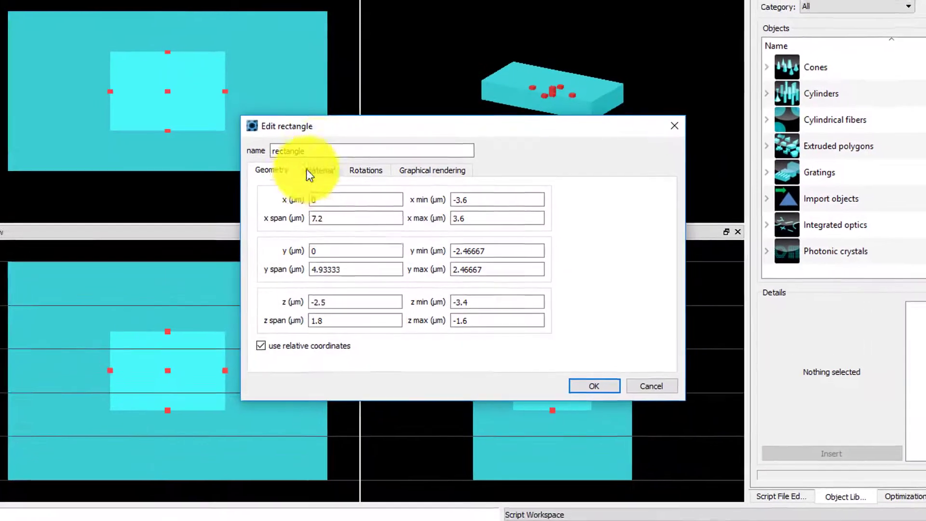
text(input)
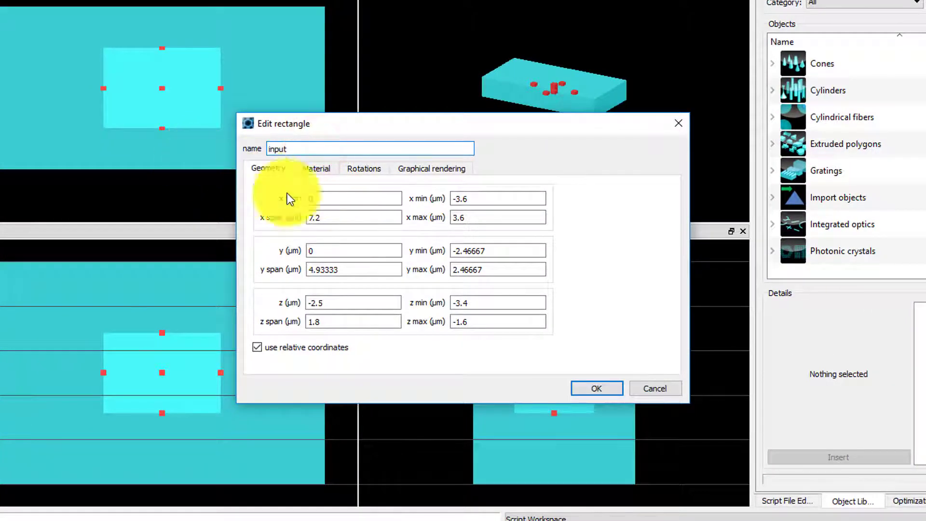
- Set the input rectangle's x to -7.5, x span to 5, y span to 0.4, z to 0.1 and z span to 0.2 µm
double_click(342, 197)
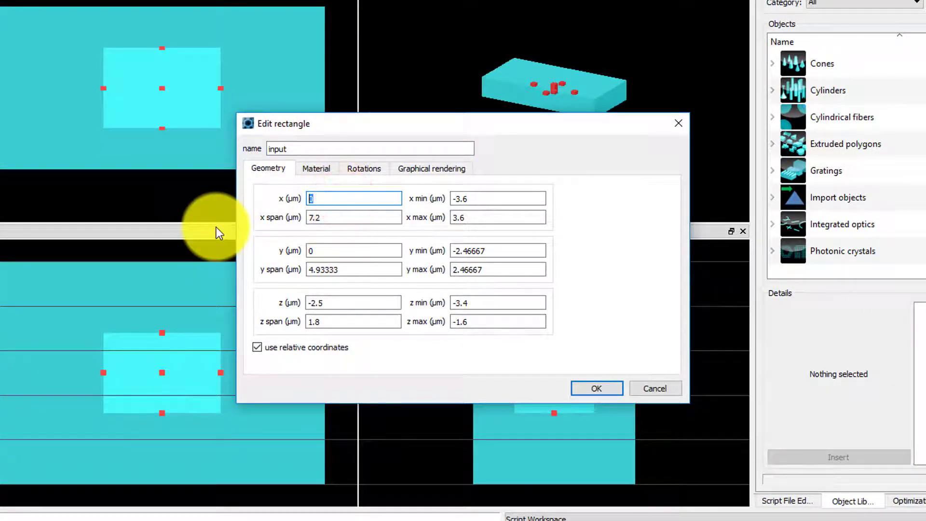
text(-7.5)
double_click(343, 217)
text(5)
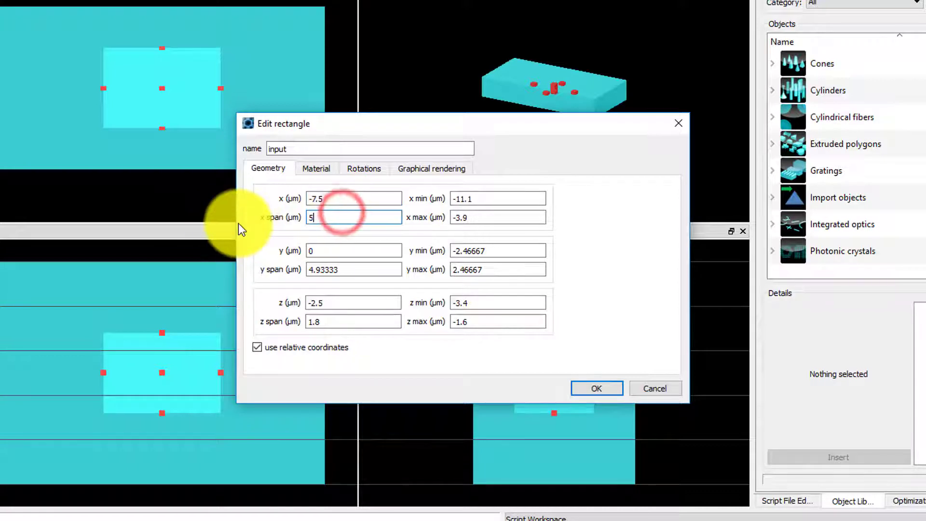
double_click(353, 269)
text(0.4)
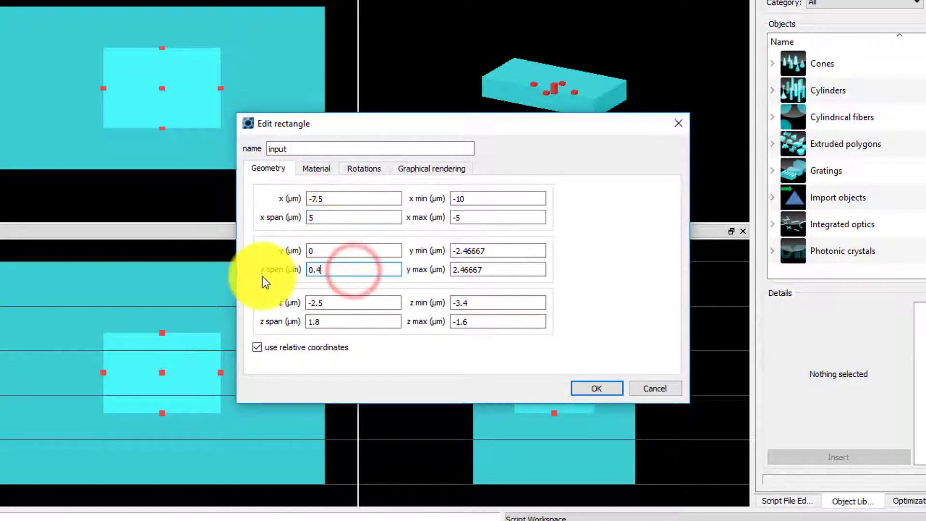
double_click(327, 301)
text(0.1)
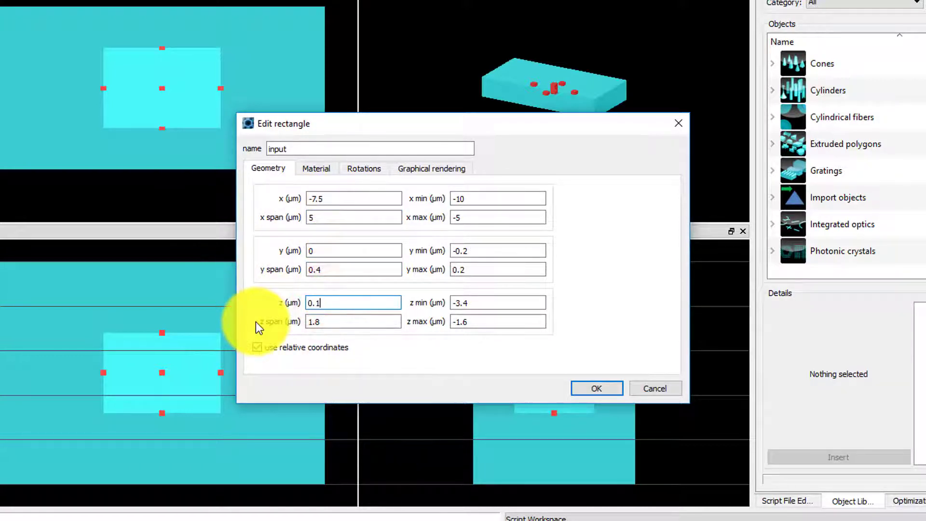
double_click(338, 322)
text(0.2)
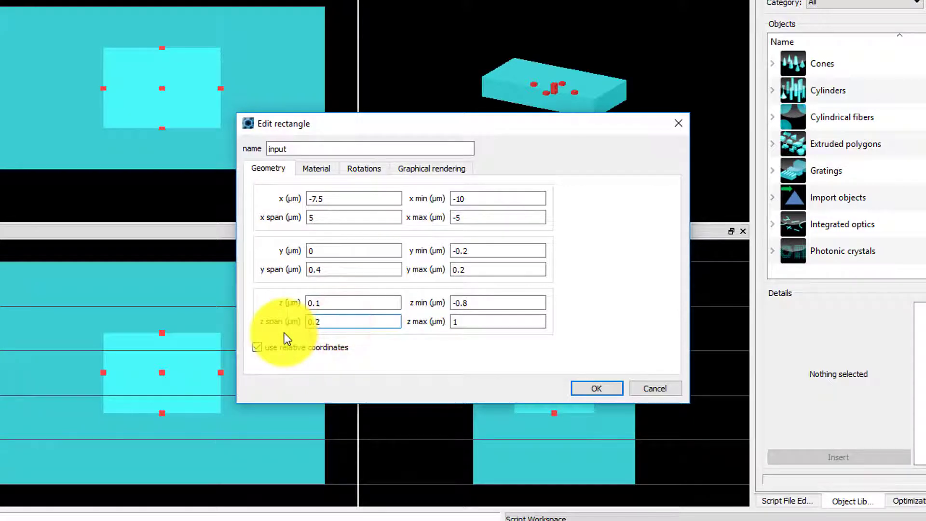
- Assign the Si (Silicon) - Palik material to the input rectangle and apply its settings
click(315, 168)
click(407, 195)
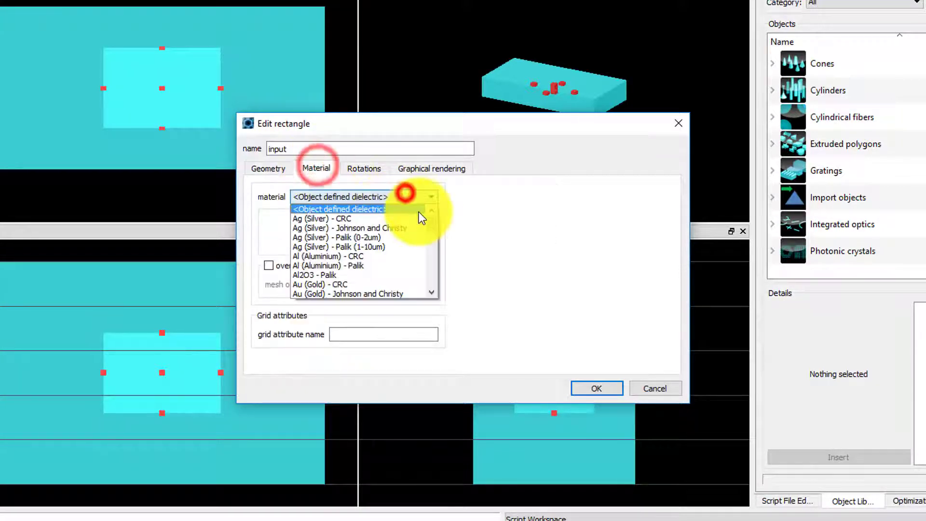
drag(428, 220, 443, 271)
click(410, 209)
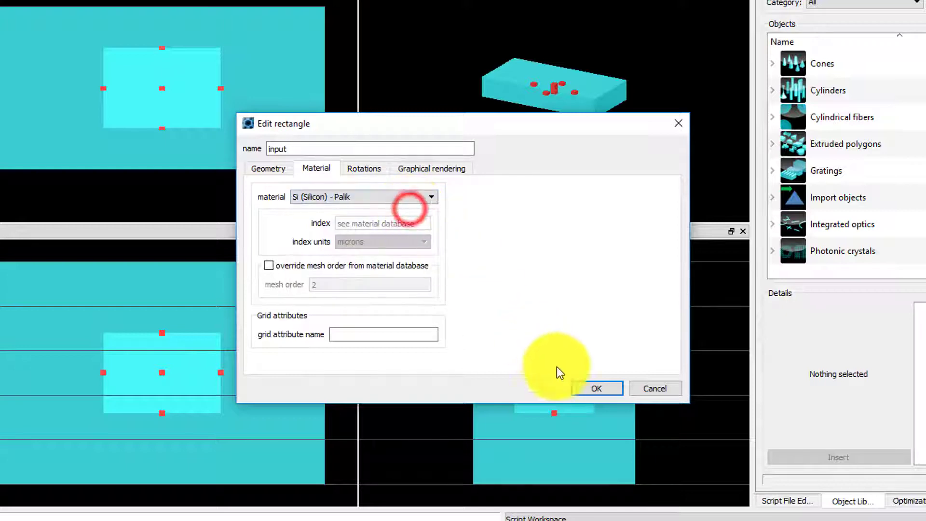
click(583, 384)
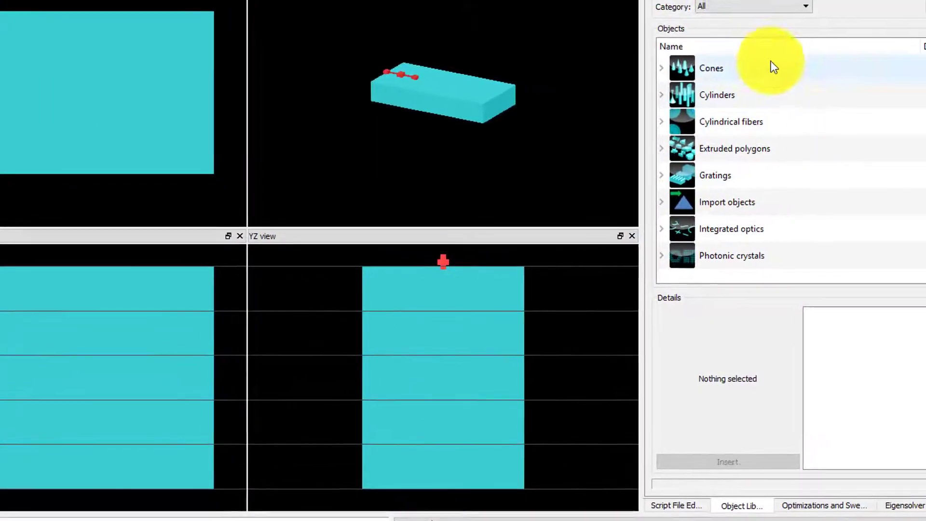
- Insert an Isosceles Trapezoid from the Extruded polygons category of the object library and name it taper
click(896, 6)
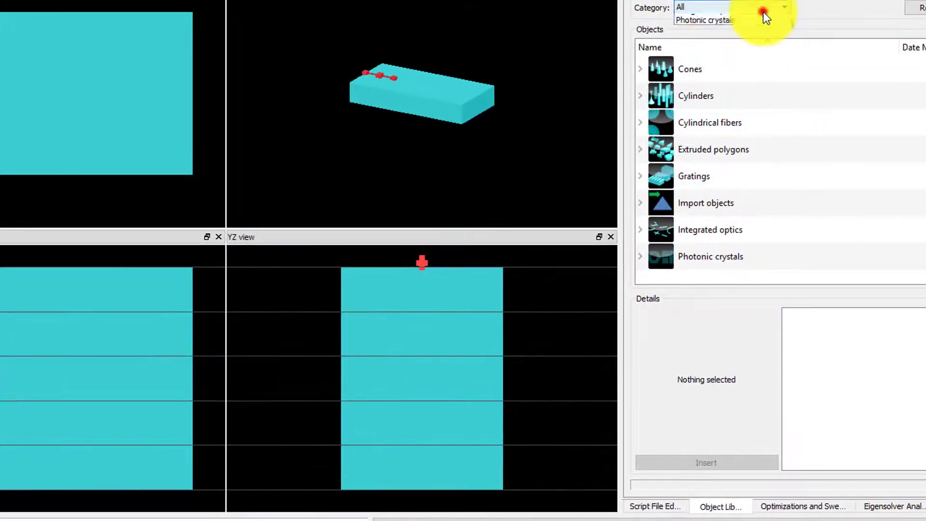
click(750, 56)
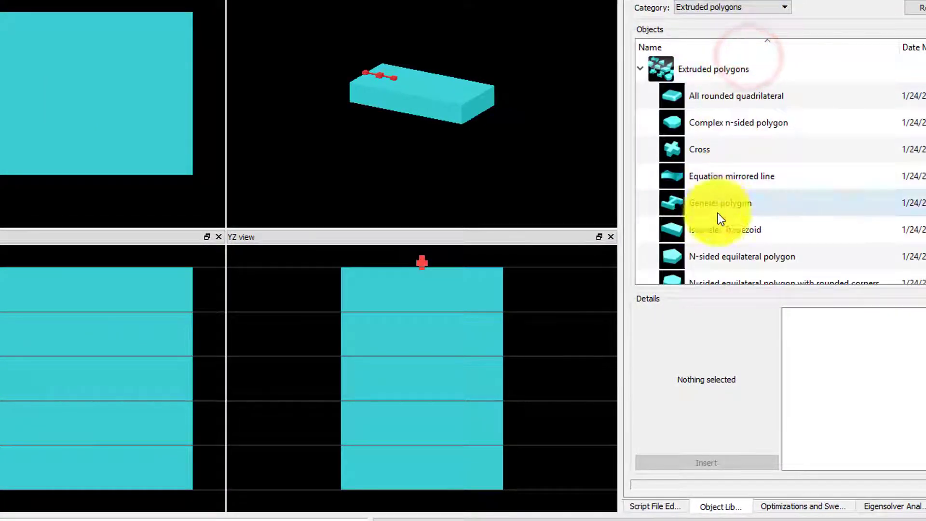
click(730, 233)
click(738, 464)
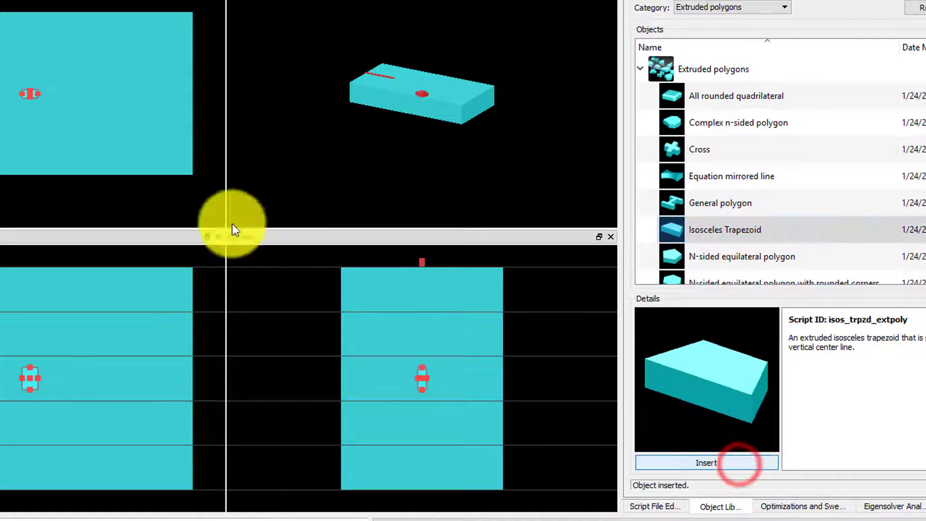
key(e)
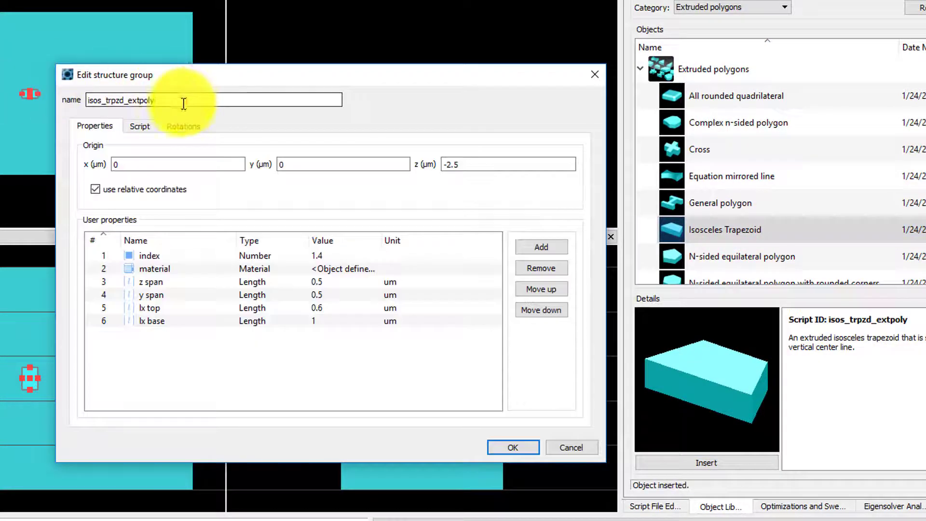
double_click(184, 99)
text(taper)
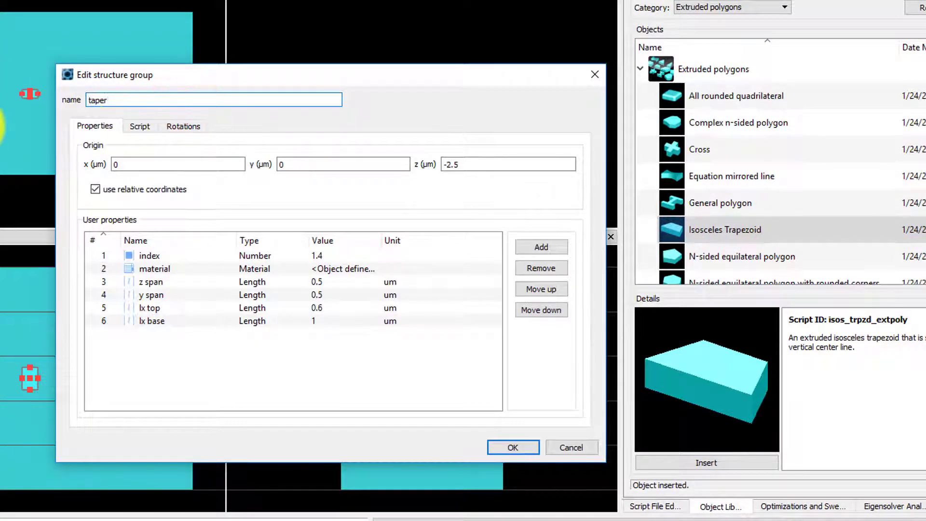
- Rotate the taper 90 degrees about z as its first rotation axis
click(184, 125)
click(168, 155)
click(161, 196)
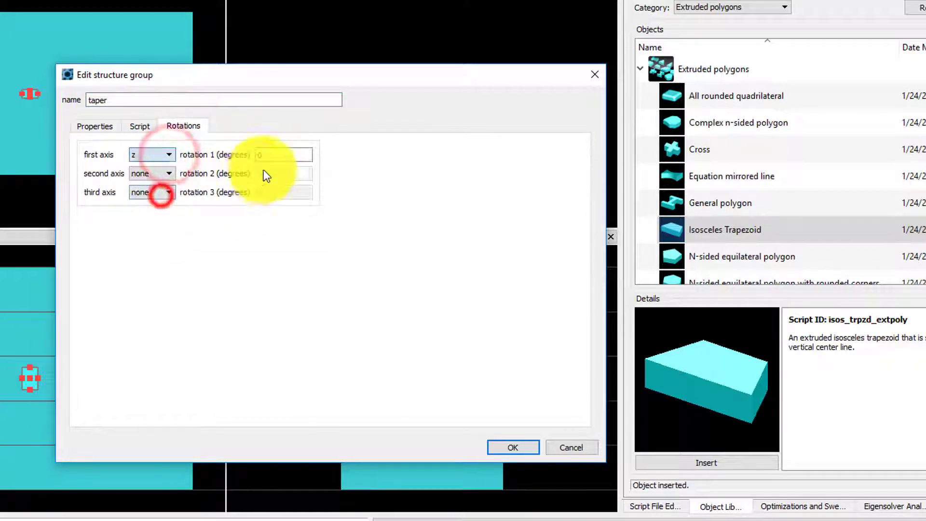
double_click(275, 155)
text(90)
- Set the taper's z origin to 0.1 µm and its z span to 0.2 µm
click(89, 125)
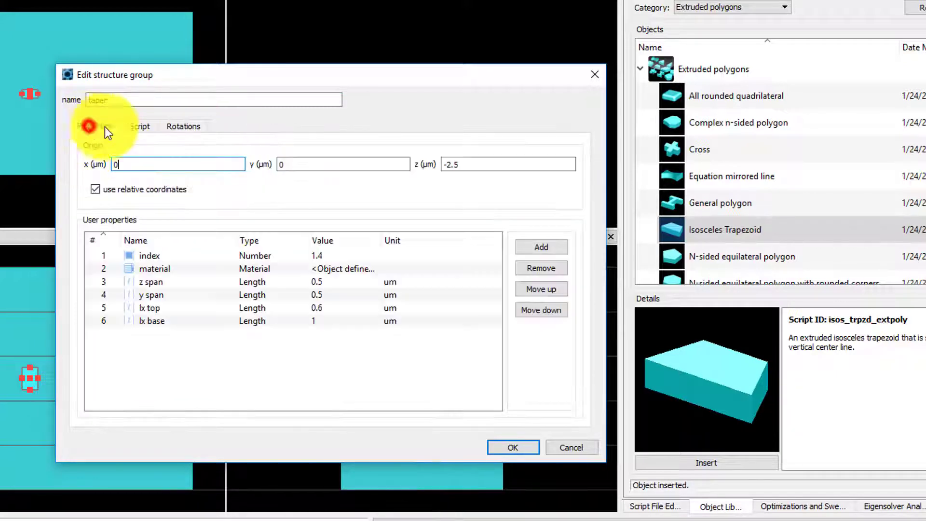
double_click(502, 164)
text(0.1)
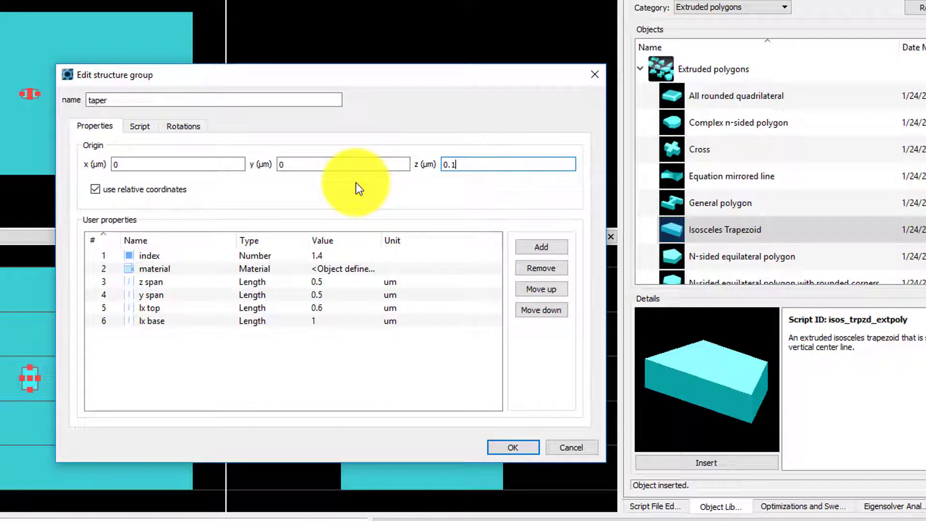
click(331, 284)
click(331, 284)
text(0.2)
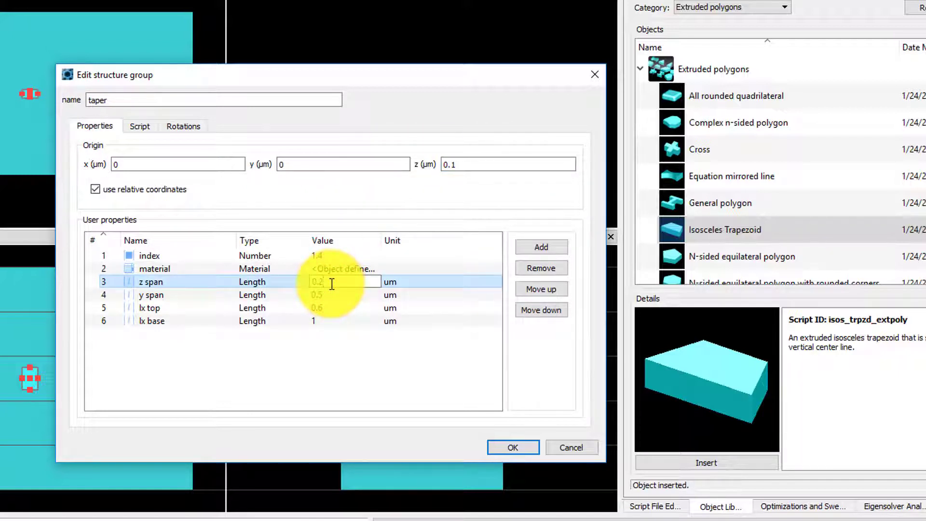
- Set the taper's y span to 10 µm and its lx top to 0.4 µm
click(351, 295)
click(351, 295)
text(10)
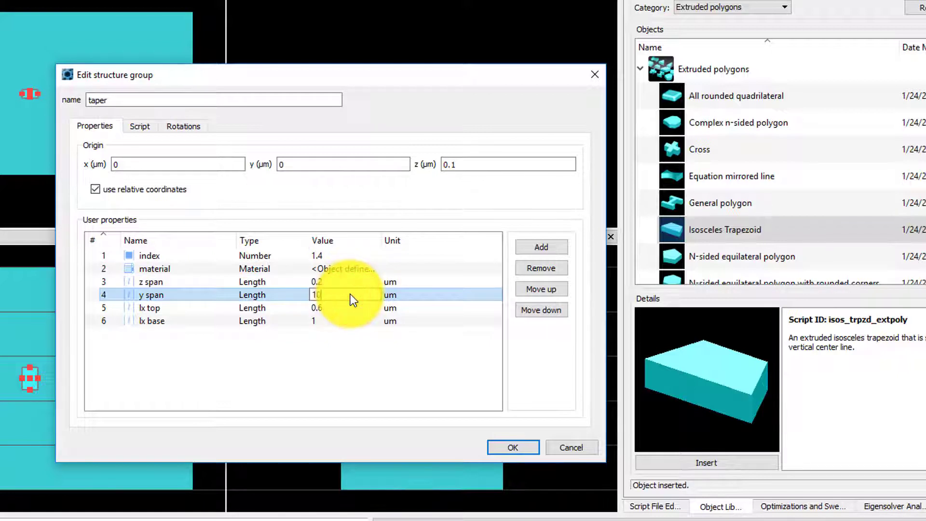
click(326, 309)
click(329, 308)
text(0.4)
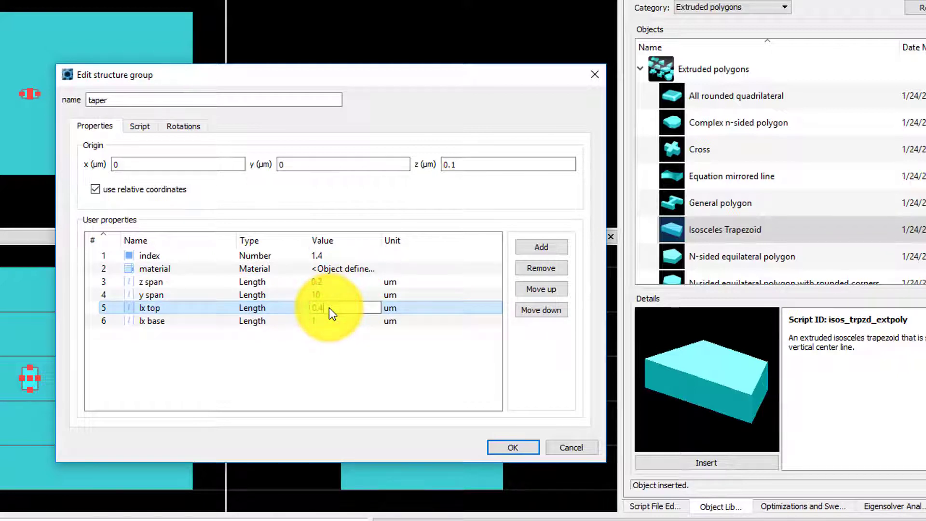
- Set the taper's lx base to 0.08 µm and its material to Si (Silicon) - Palik
click(338, 321)
click(337, 321)
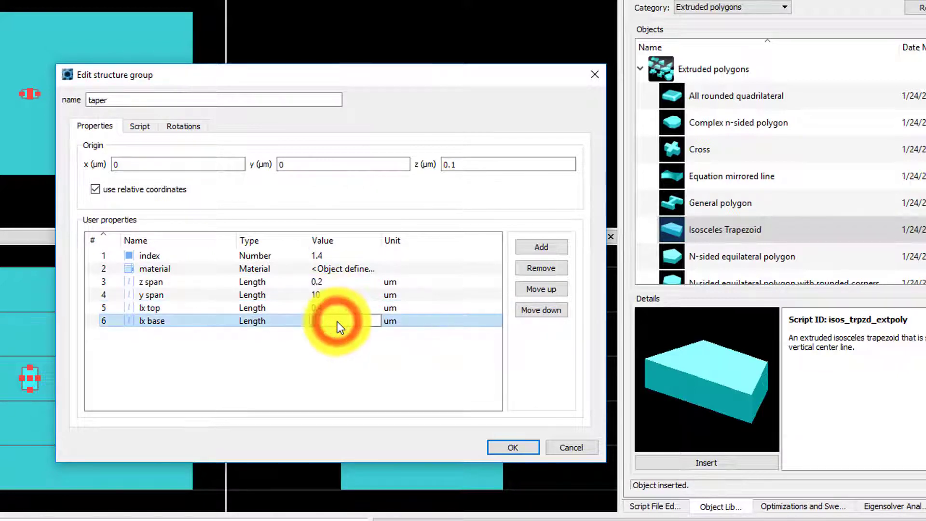
text(0.08)
click(377, 267)
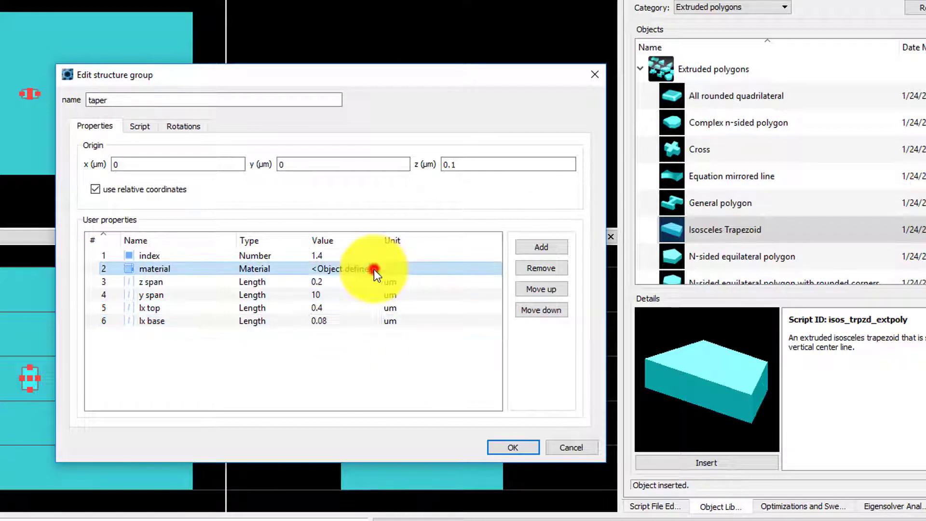
click(374, 268)
drag(382, 285, 381, 343)
click(355, 366)
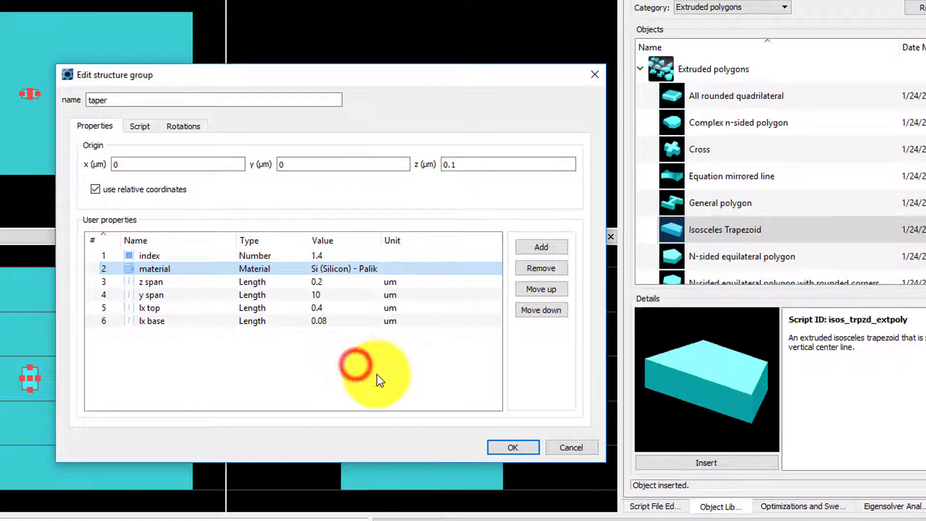
click(505, 448)
- Add a rectangle structure to the model and name it SiON
click(79, 47)
click(15, 90)
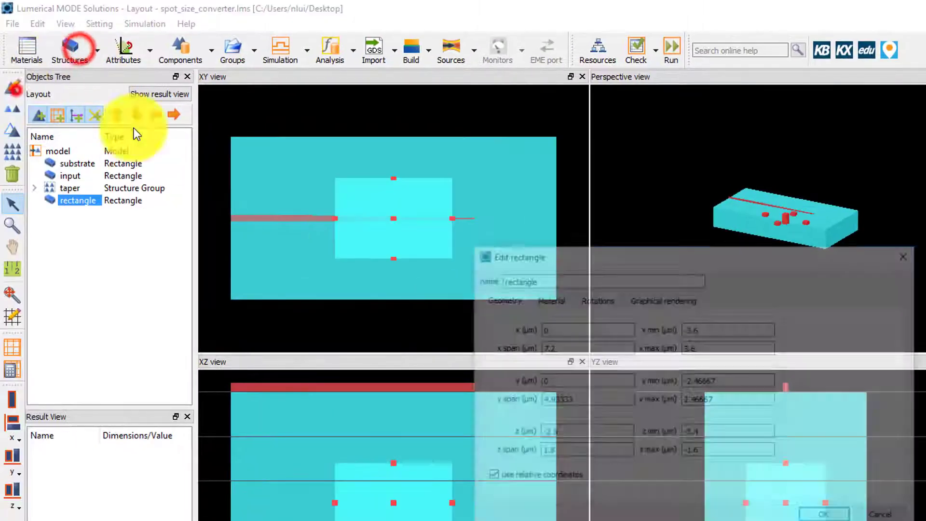
drag(575, 280, 442, 291)
text(SiON)
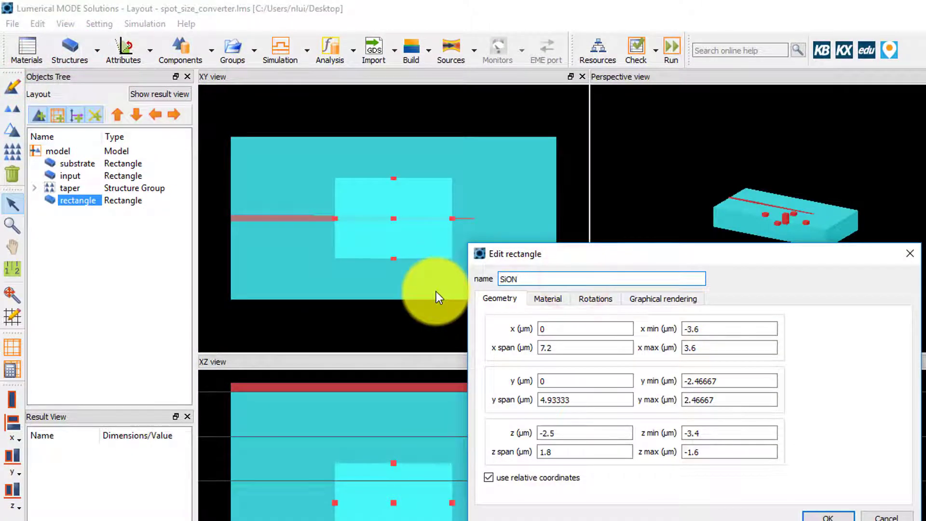
- Set the SiON rectangle's x to 2 µm, x span 16 µm, y span 3 µm, z 1.5 µm and z span 3 µm
click(542, 325)
text(2)
click(562, 347)
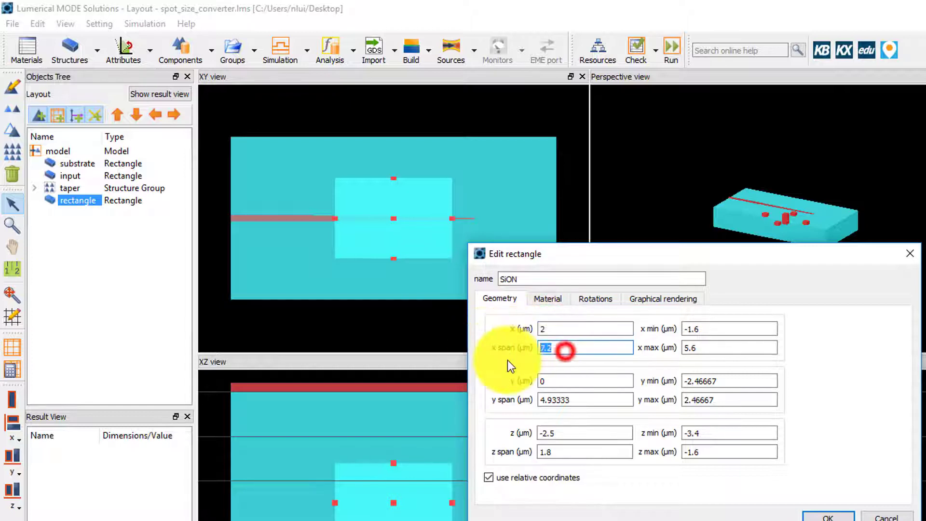
text(16)
click(589, 399)
text(3)
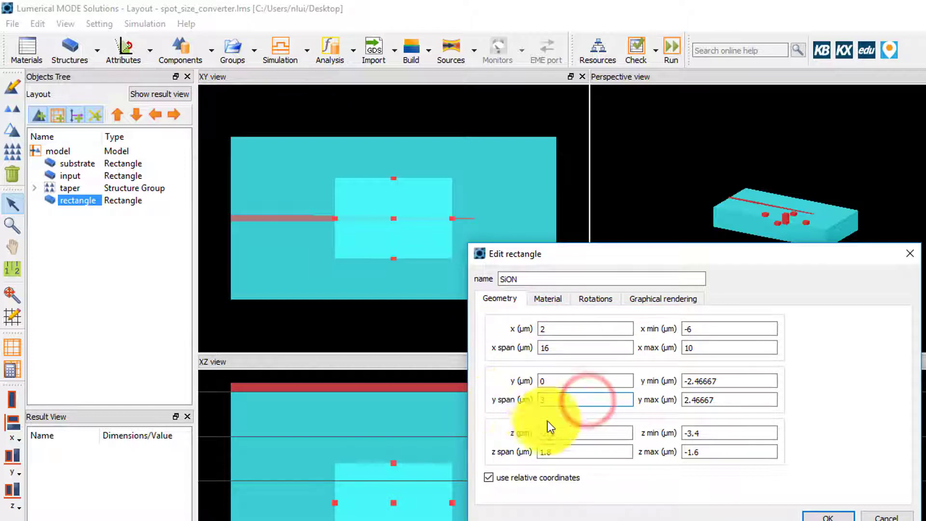
click(558, 433)
text(1.5)
click(563, 451)
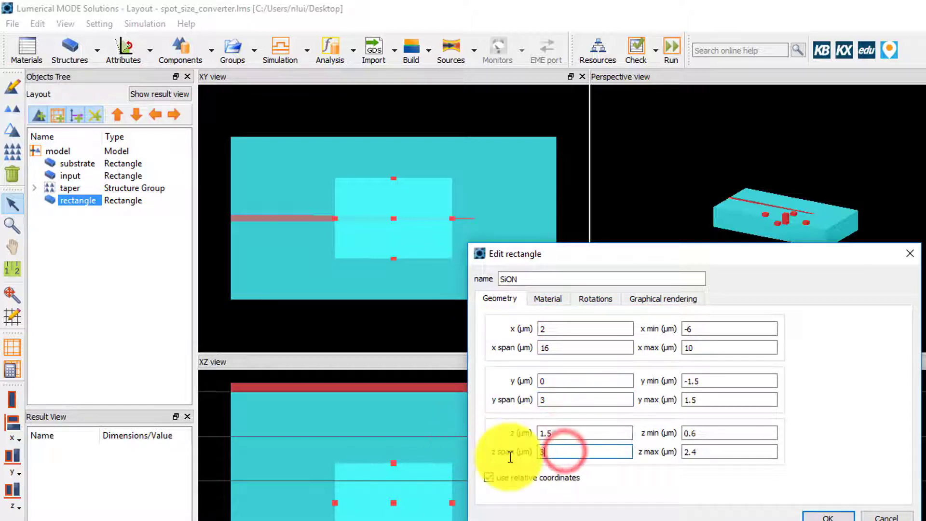
- Give the SiON rectangle an index of 1.5 and override its material database mesh order with 3
click(565, 299)
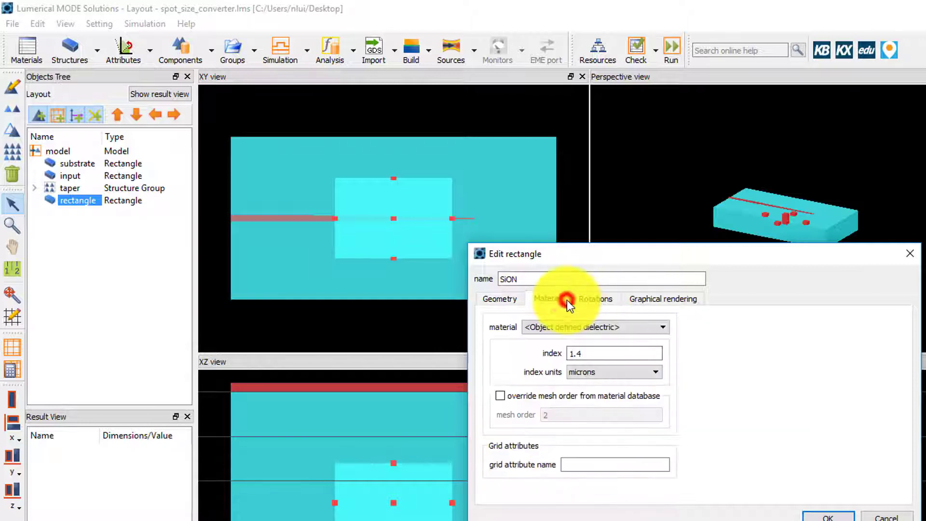
drag(592, 353, 542, 366)
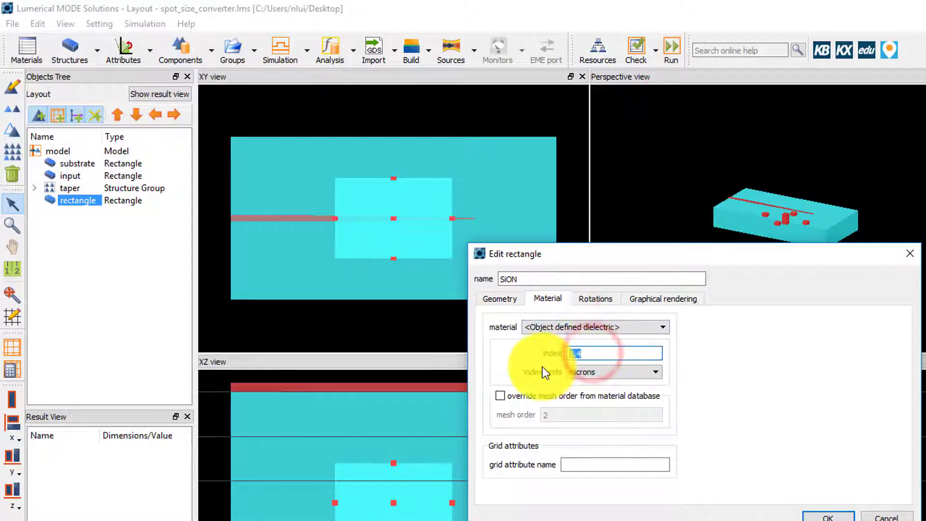
text(1.5)
click(504, 395)
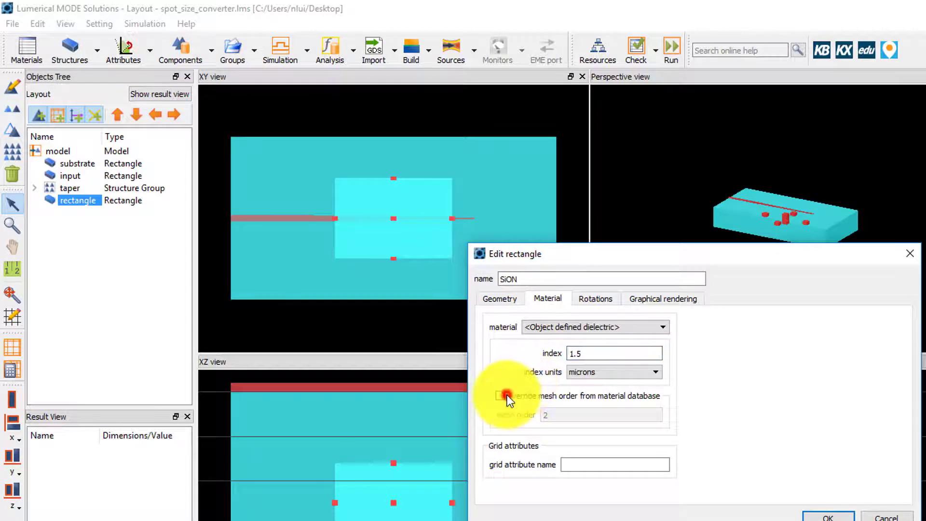
double_click(552, 415)
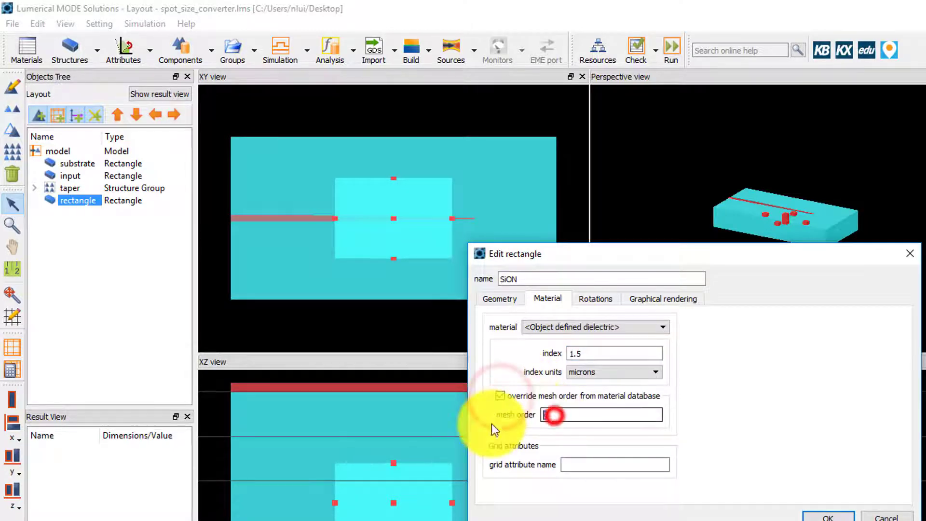
text(3)
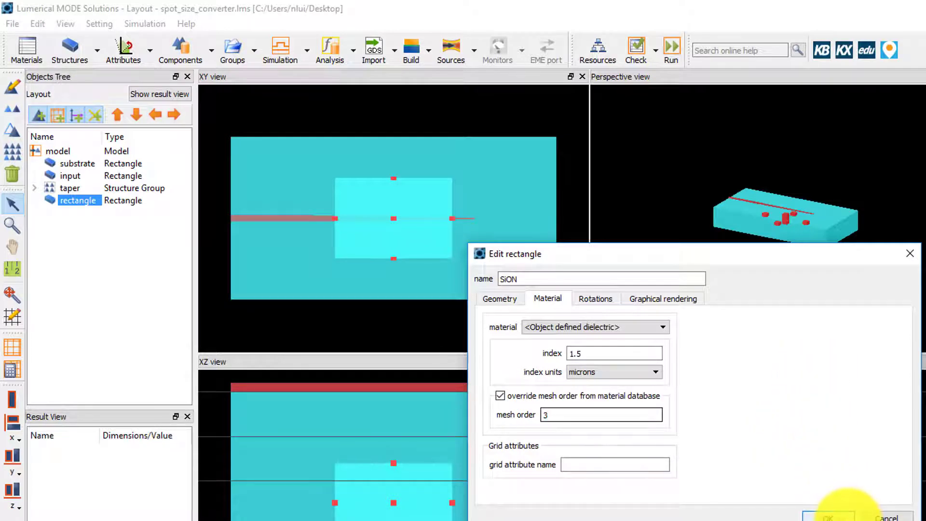
click(845, 515)
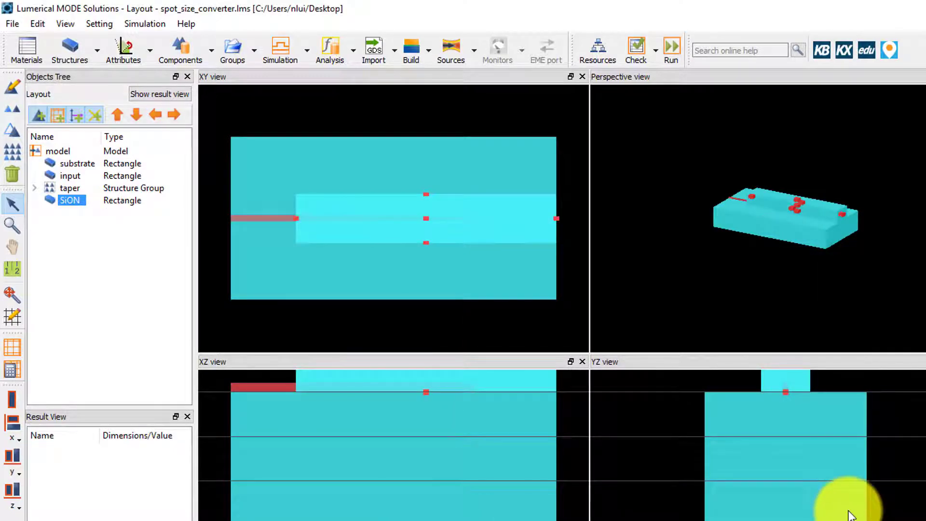
- Add an EME solver to the model and open its properties for editing
click(304, 54)
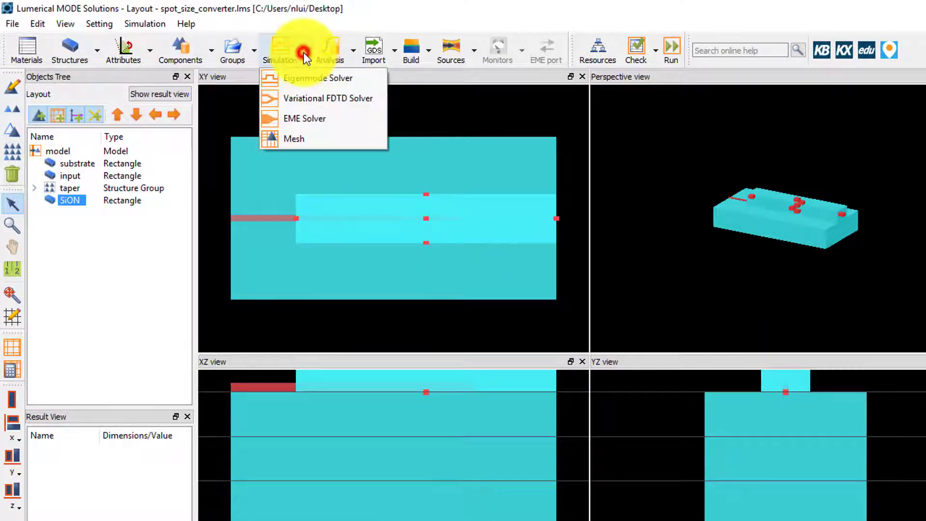
click(369, 122)
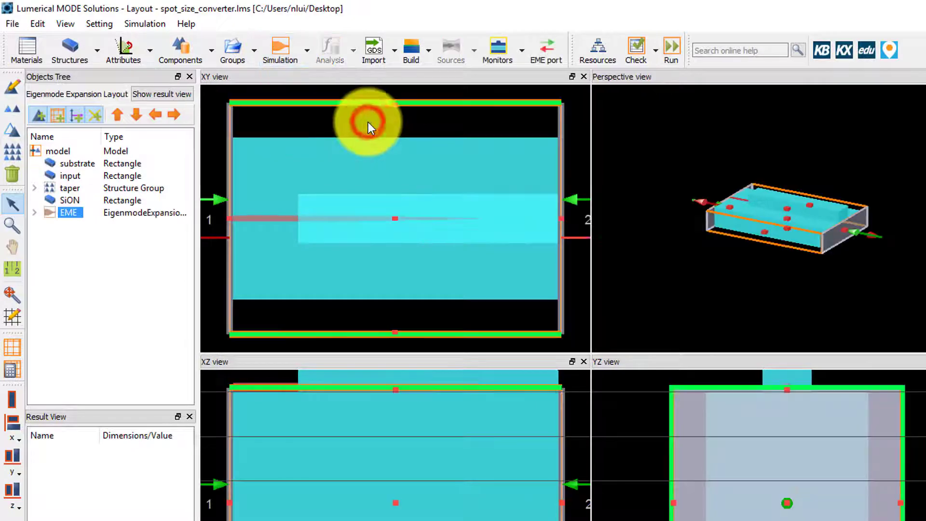
click(12, 85)
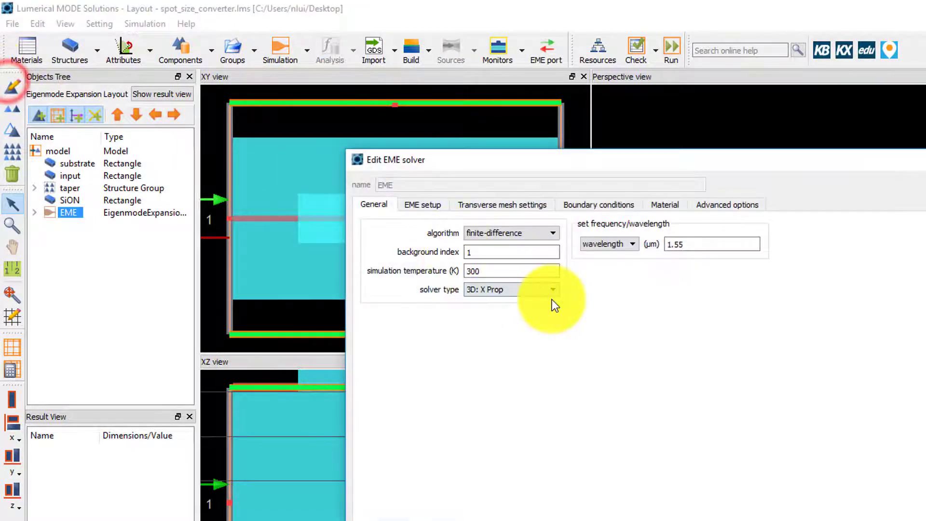
- Set the EME solver's background index to 1.465 and its wavelength to 1.5 µm
click(508, 253)
text(.5)
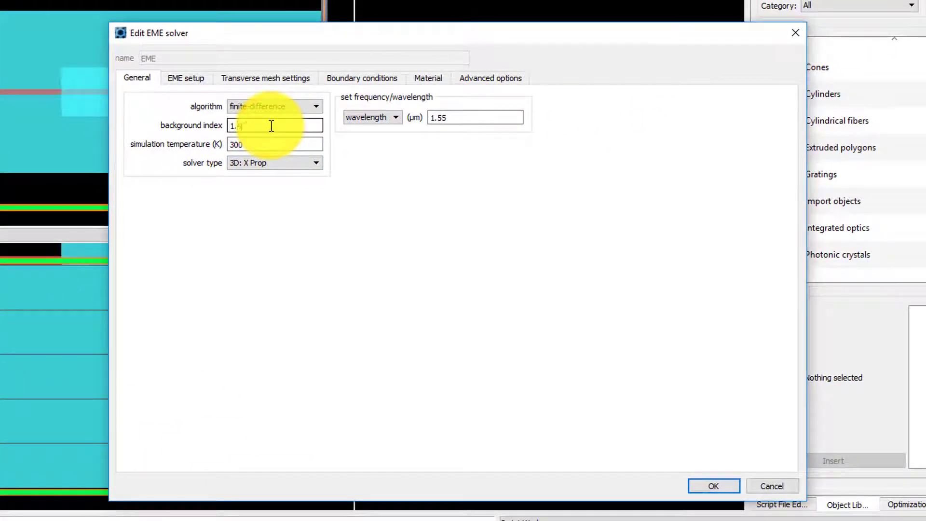
double_click(476, 117)
text(1.5)
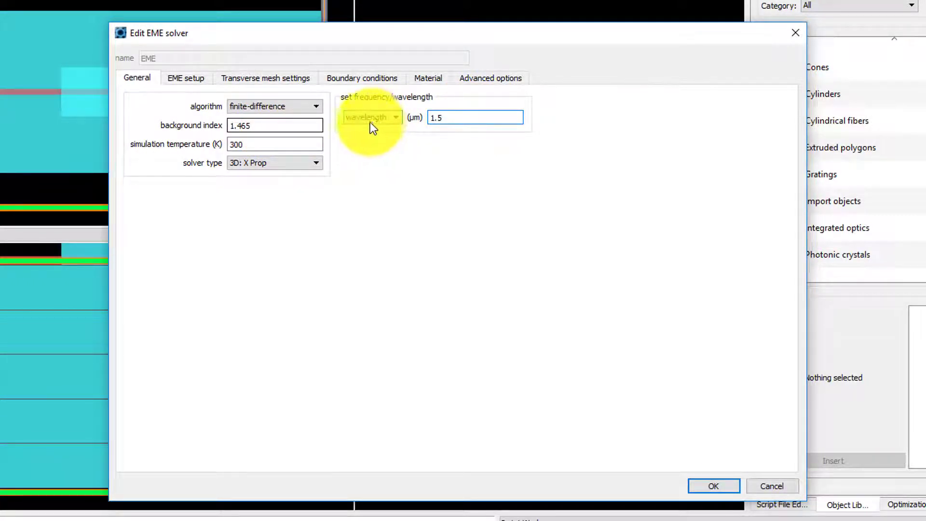
- Set the EME region's x min to -8 µm, y span to 5.5 µm, z to 0.5 µm and z span to 7 µm
click(183, 79)
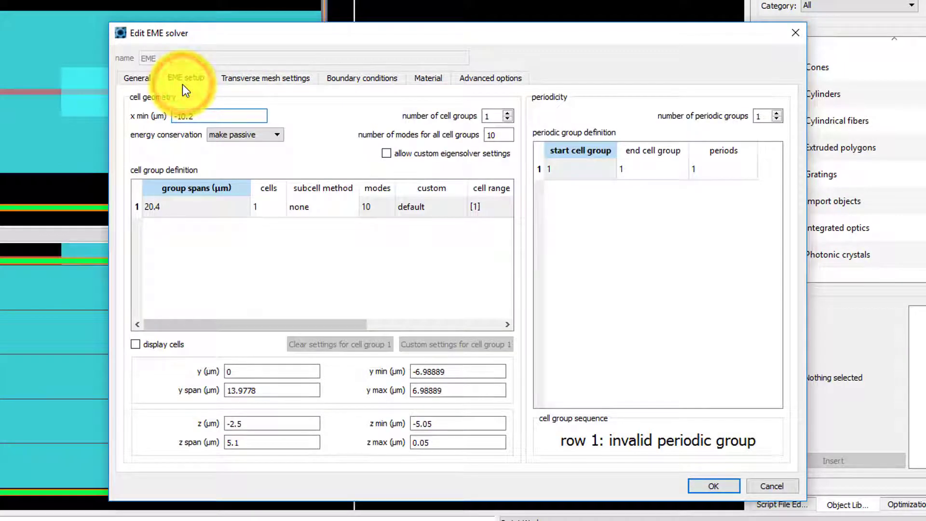
click(207, 118)
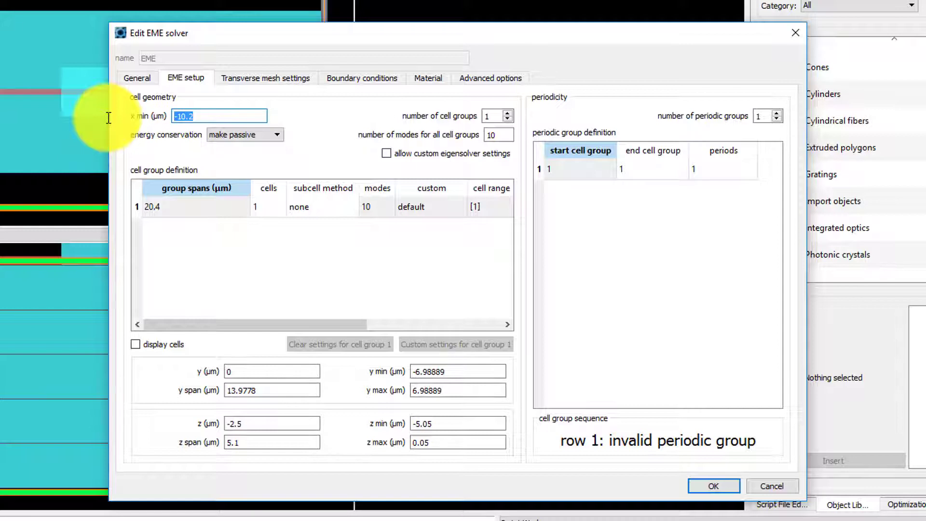
text(-8)
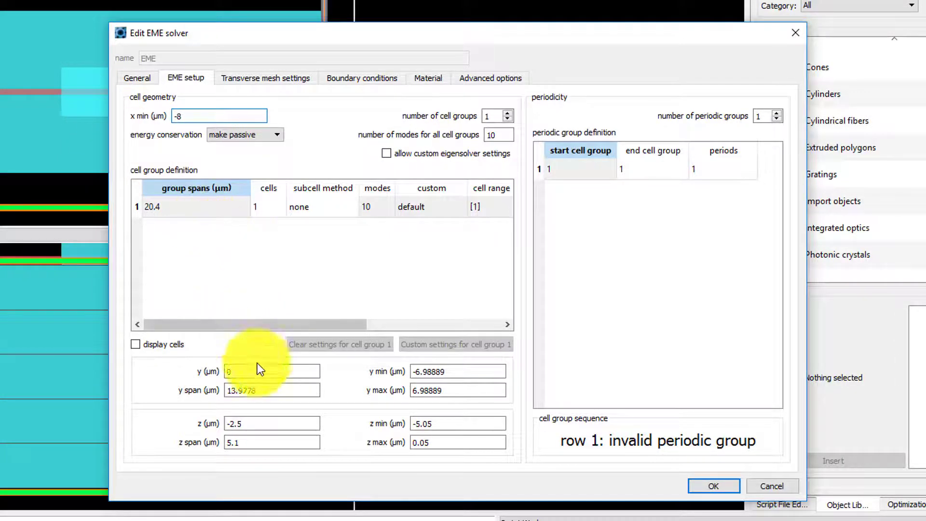
click(279, 389)
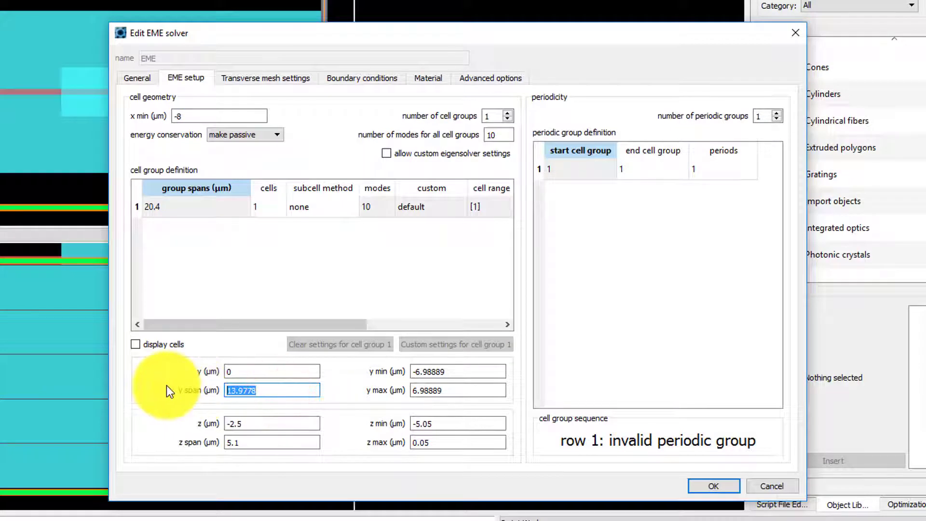
text(5.5)
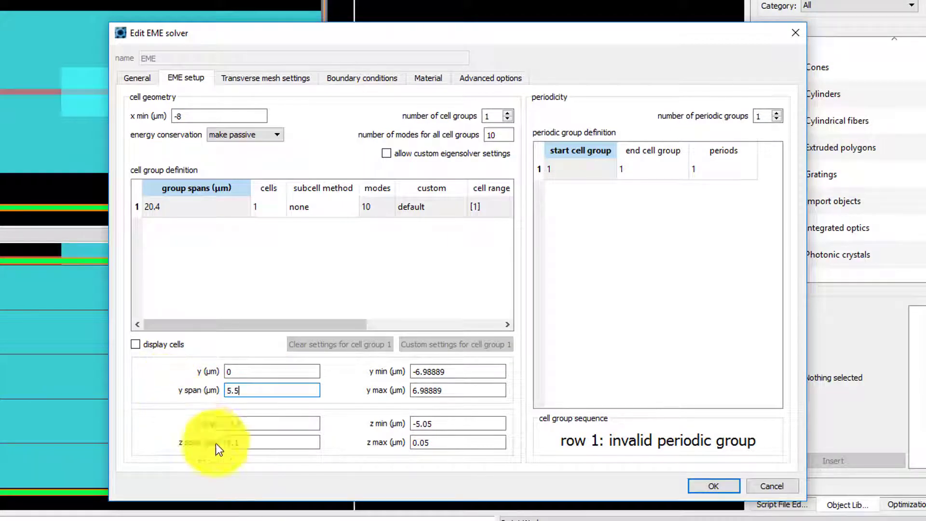
click(257, 423)
text(0.5)
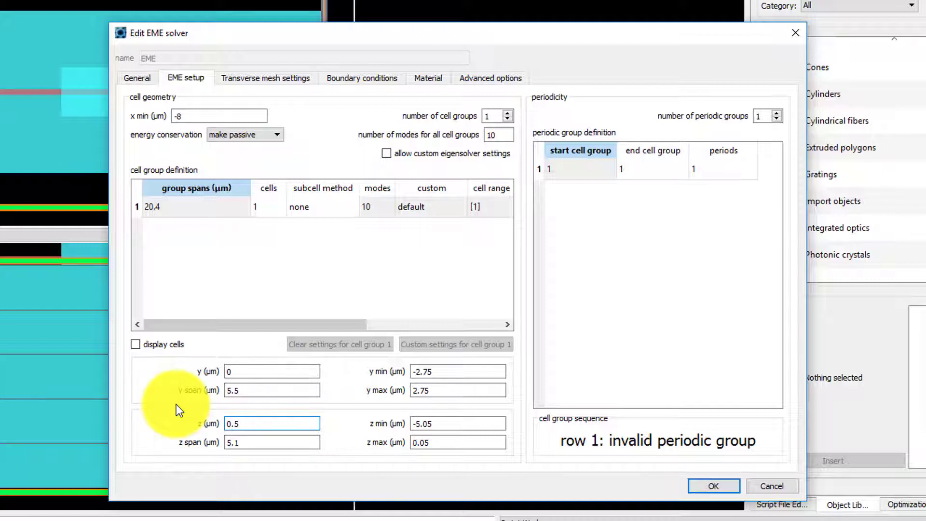
click(256, 443)
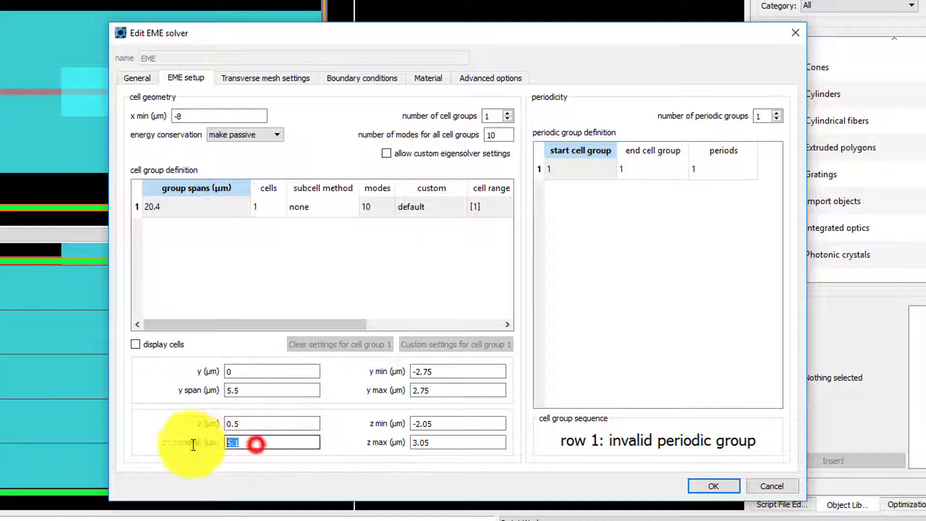
text(7)
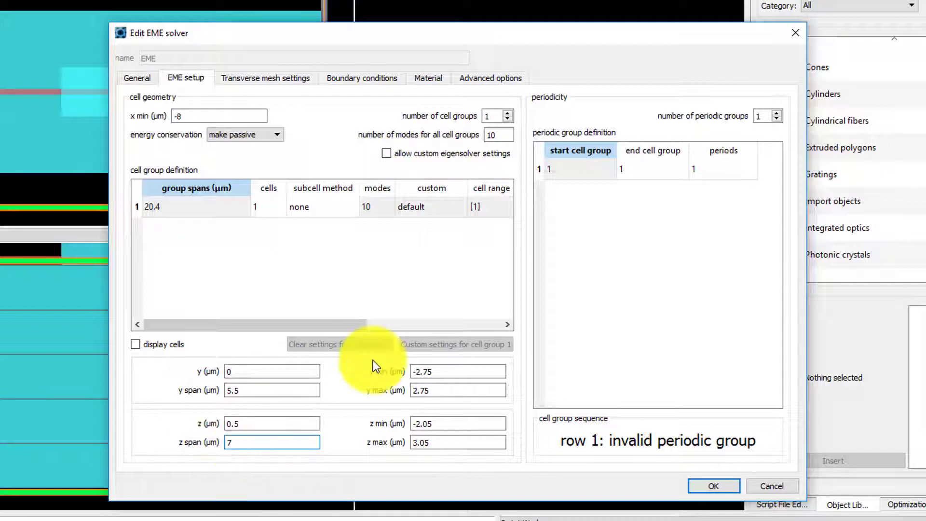
- Define three EME cell groups with group spans of 3, 10 and 3 µm
click(510, 113)
click(510, 113)
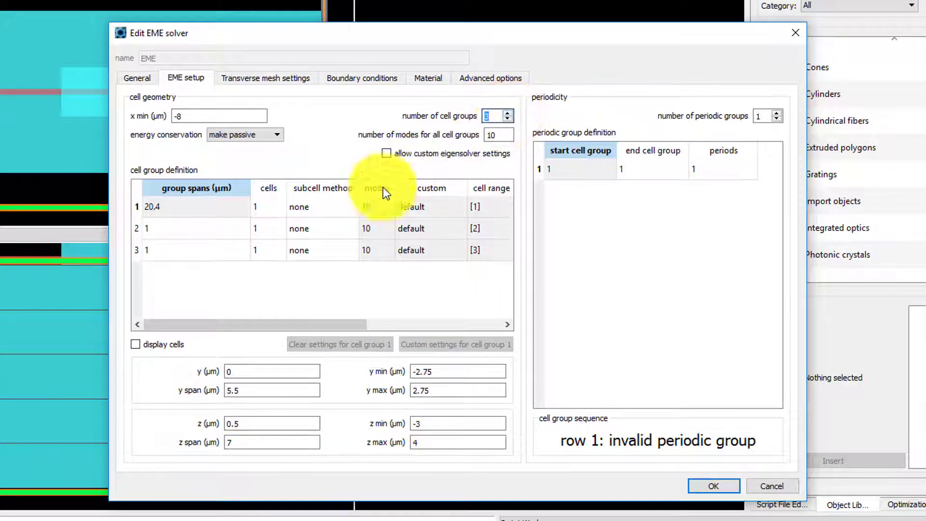
double_click(216, 206)
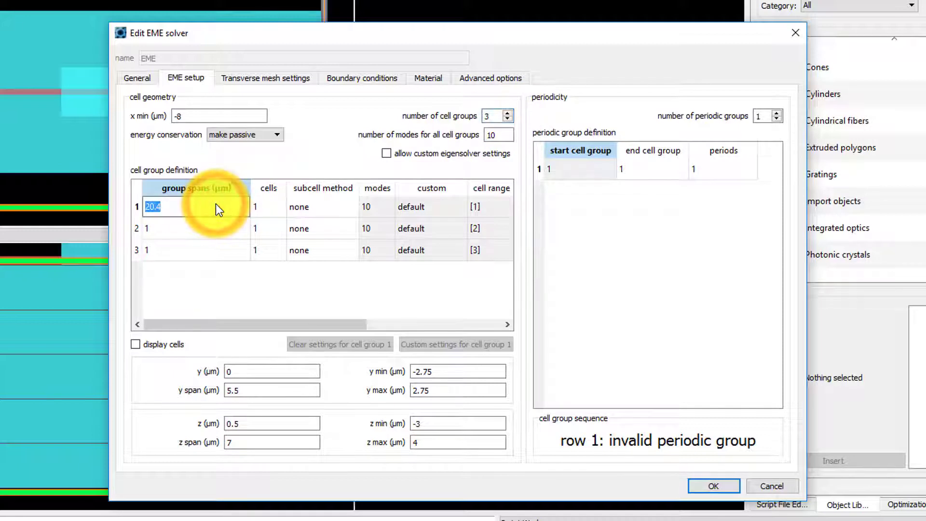
text(3)
double_click(167, 228)
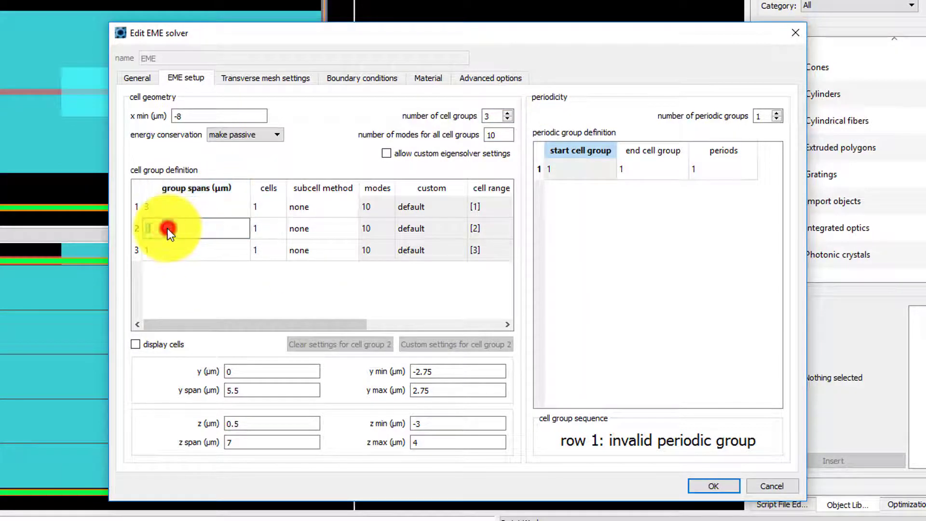
text(10)
double_click(172, 252)
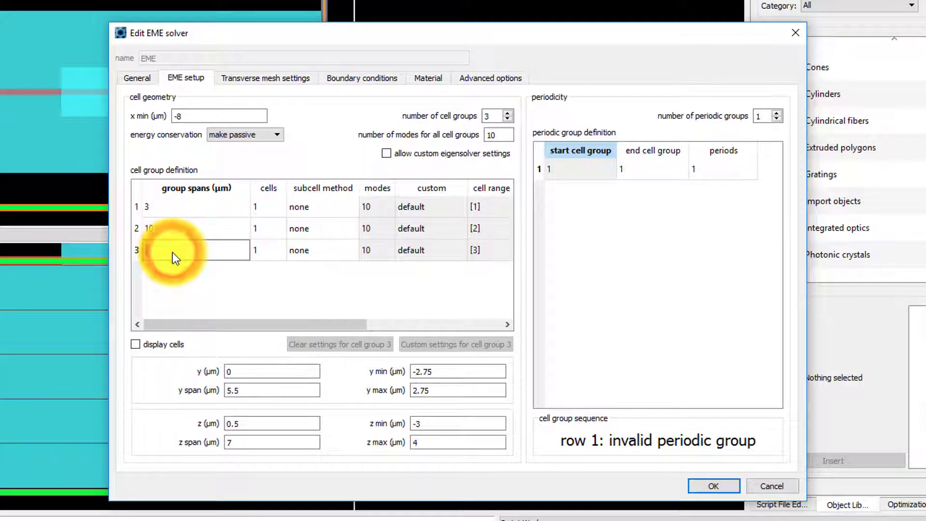
text(3)
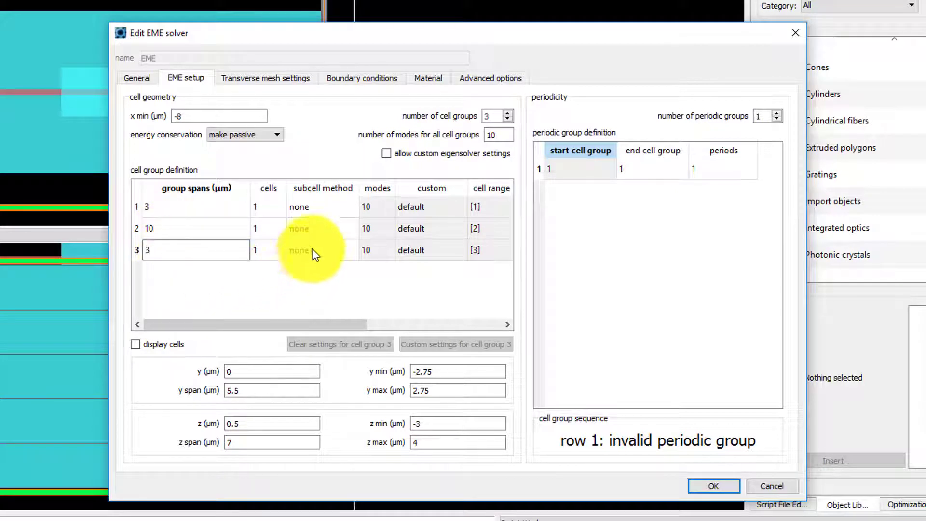
- Set the second cell group to 19 cells with the CVCS subcell method
double_click(278, 229)
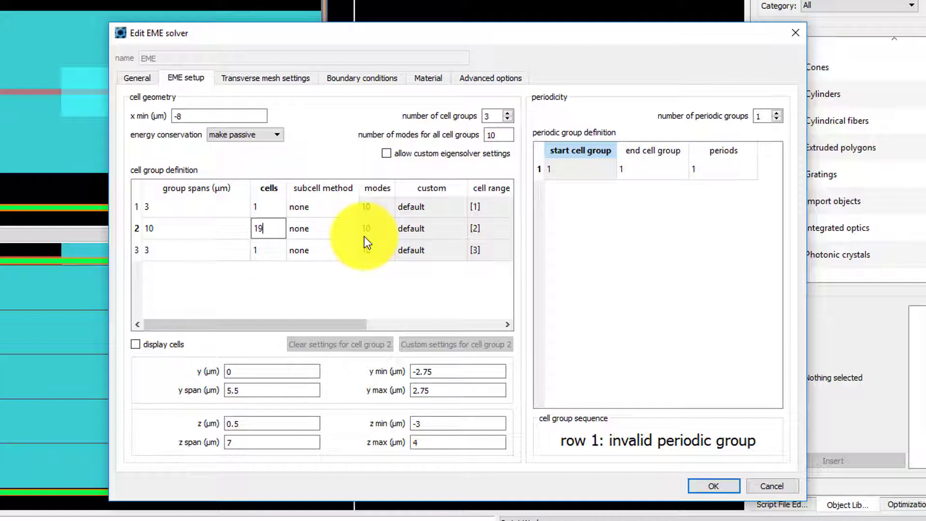
double_click(342, 227)
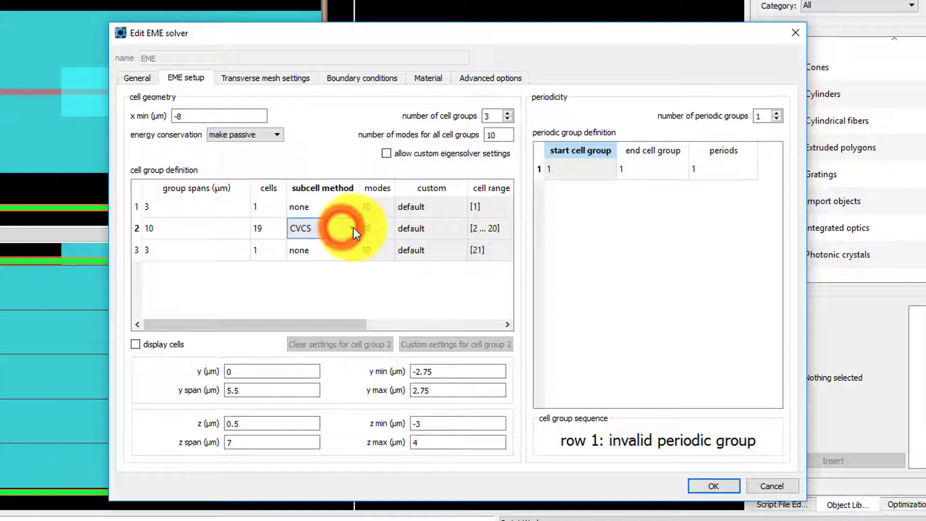
click(353, 228)
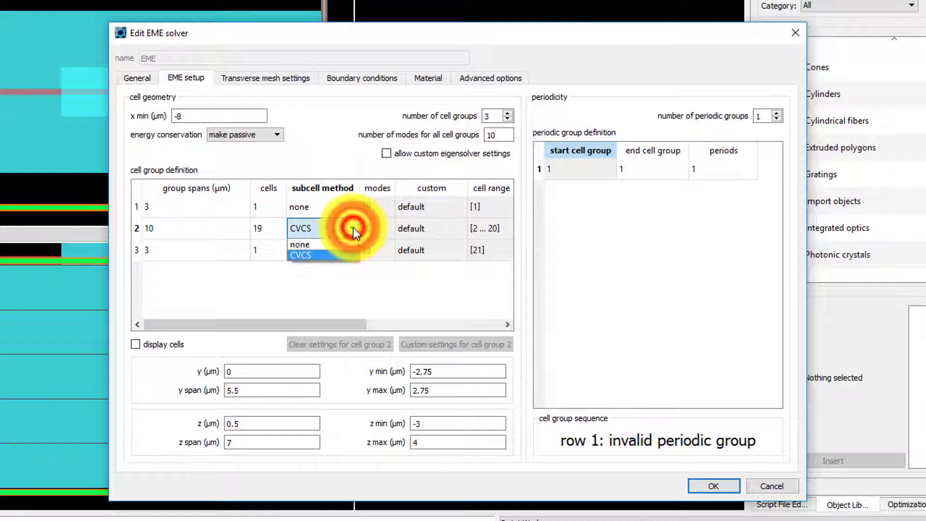
click(330, 258)
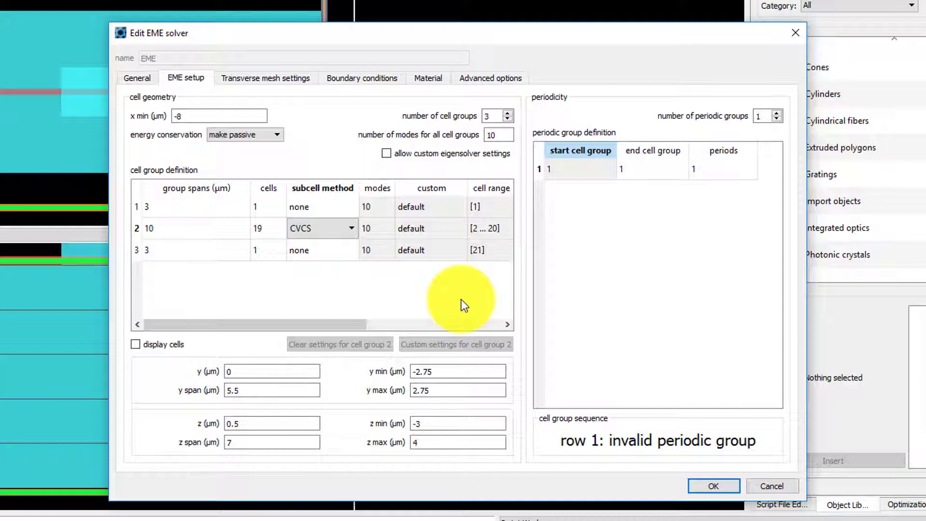
- Turn on cell display for the EME solver, review its transverse mesh and boundary condition settings, and apply the solver settings
click(136, 343)
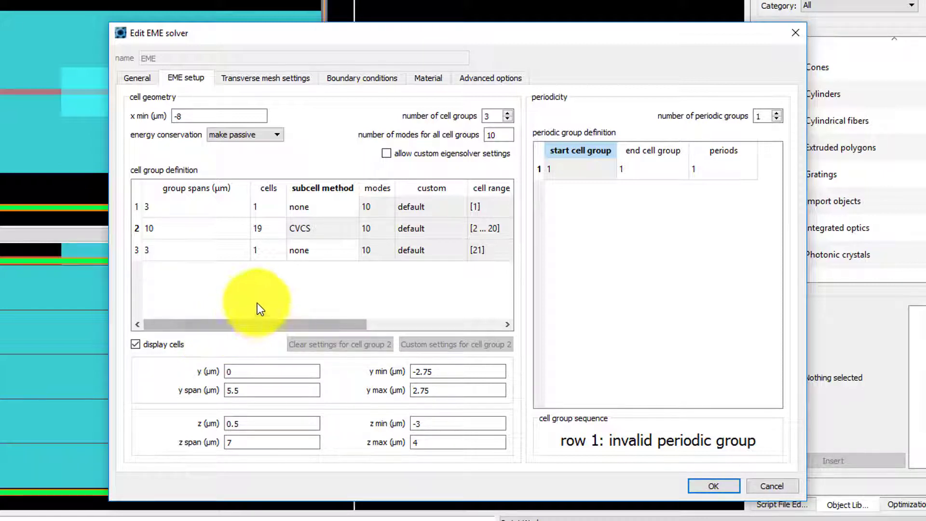
click(276, 83)
click(363, 78)
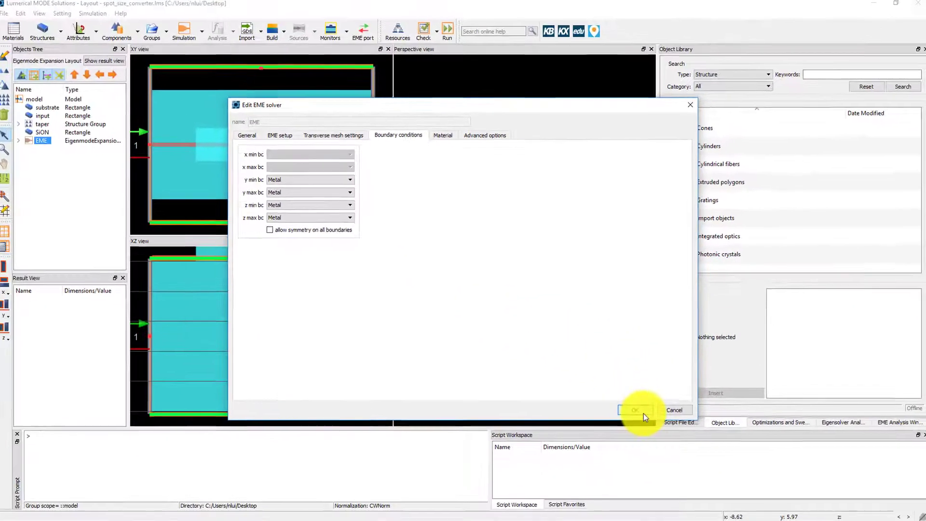
click(642, 412)
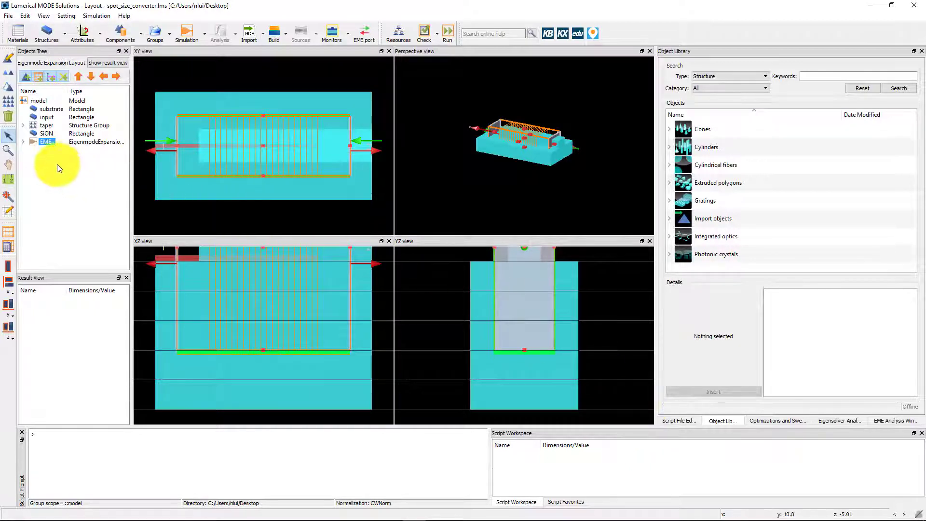
- Examine the cells and ports contained in the EME solver in the object tree
click(23, 141)
click(32, 149)
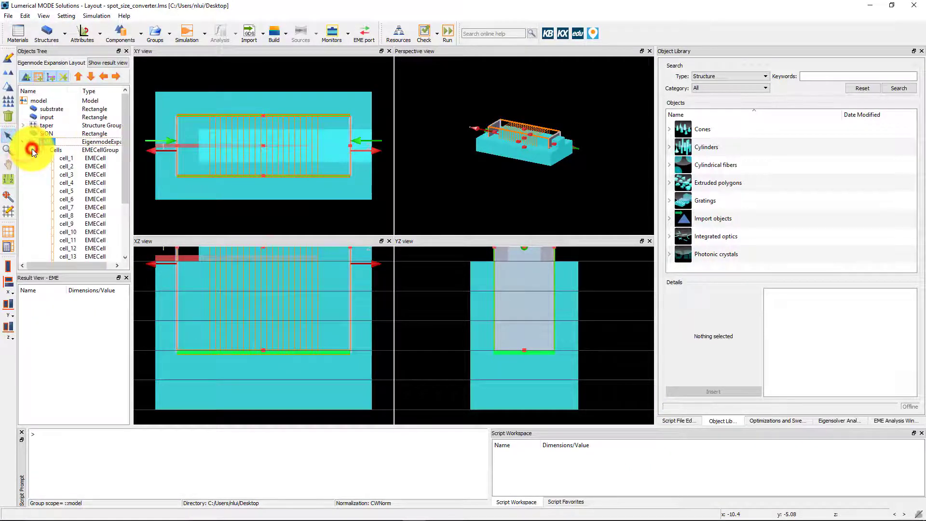
click(32, 150)
click(33, 157)
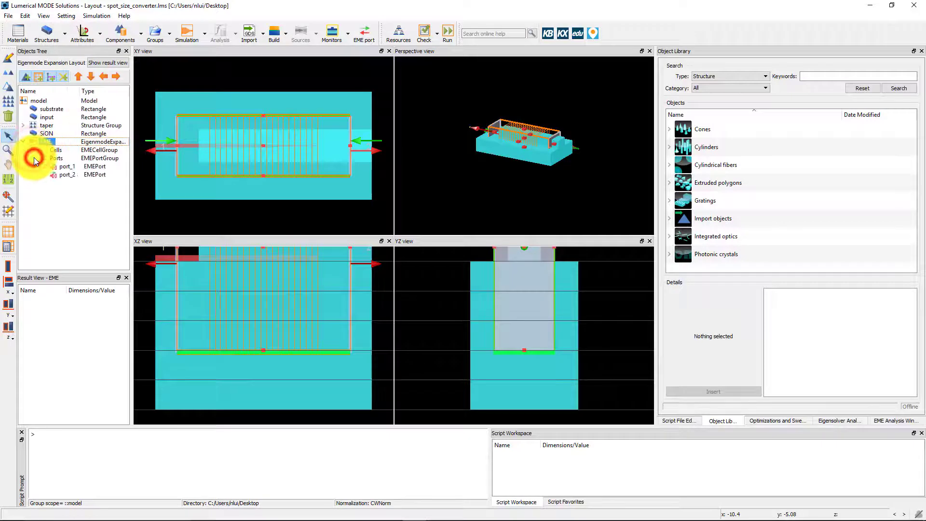
click(34, 158)
- Add a mesh override region at the top level of the model and open its properties for editing
click(41, 101)
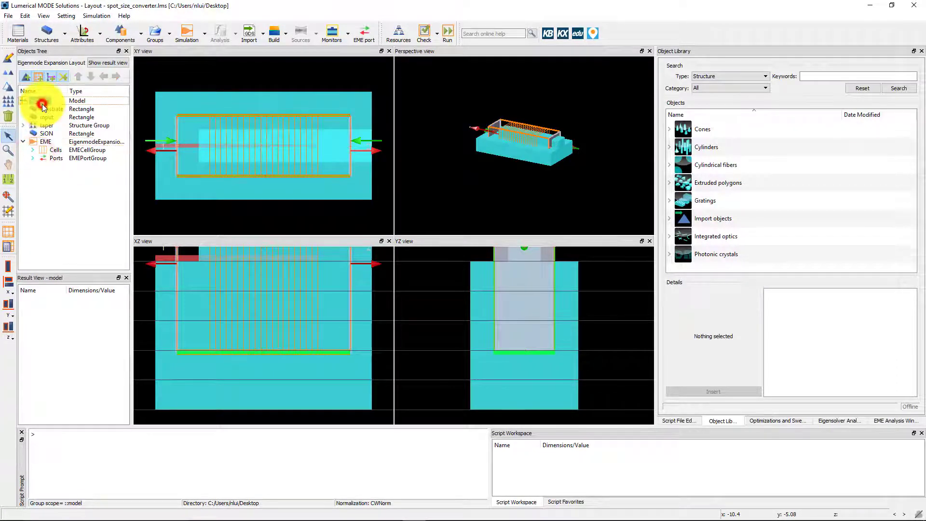
click(205, 38)
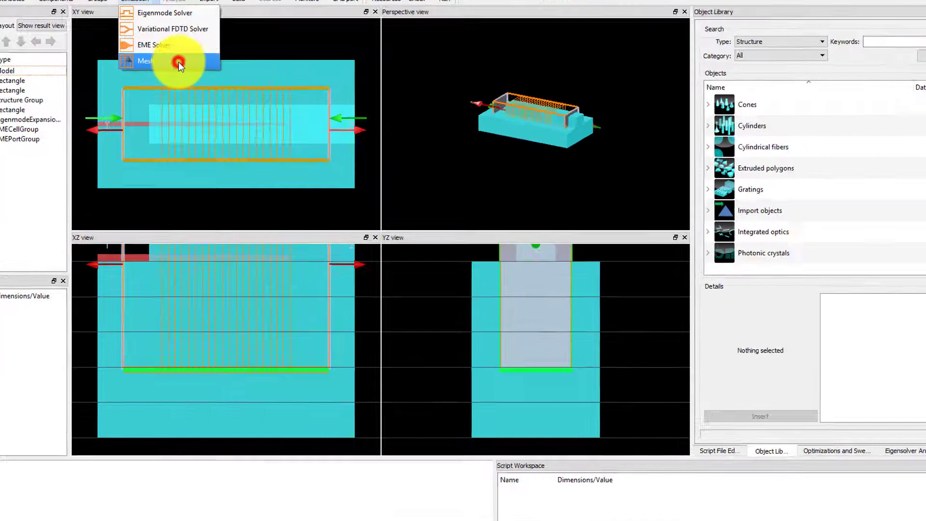
click(223, 95)
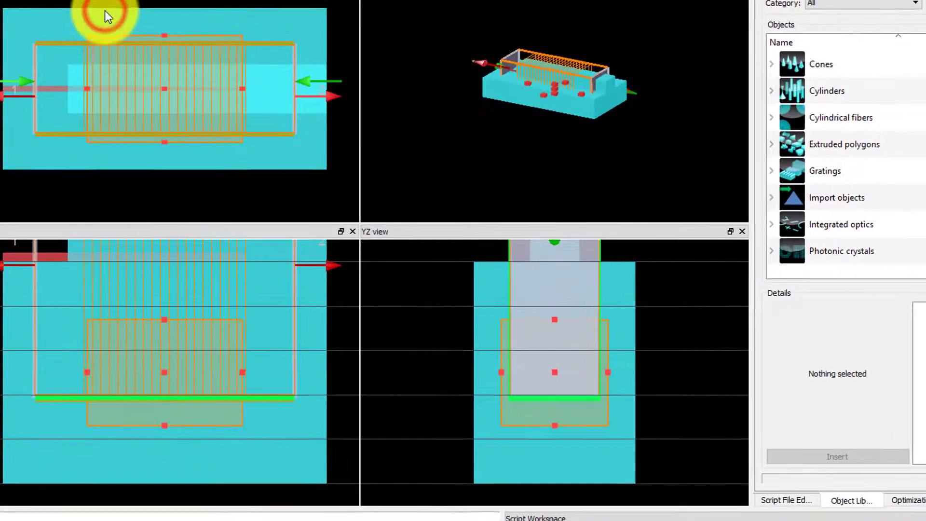
key(e)
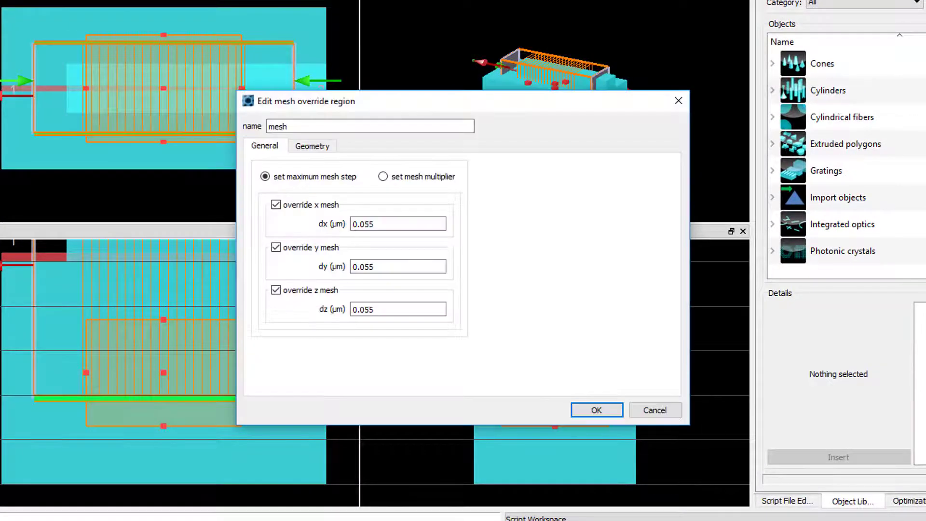
- Disable the x mesh override and use mesh multipliers of 5 for both y and z
click(277, 207)
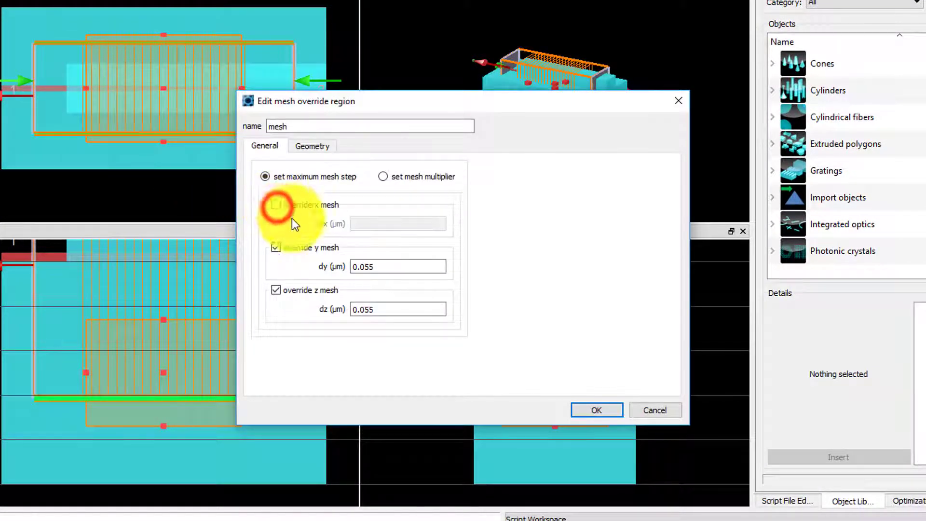
click(383, 177)
double_click(364, 266)
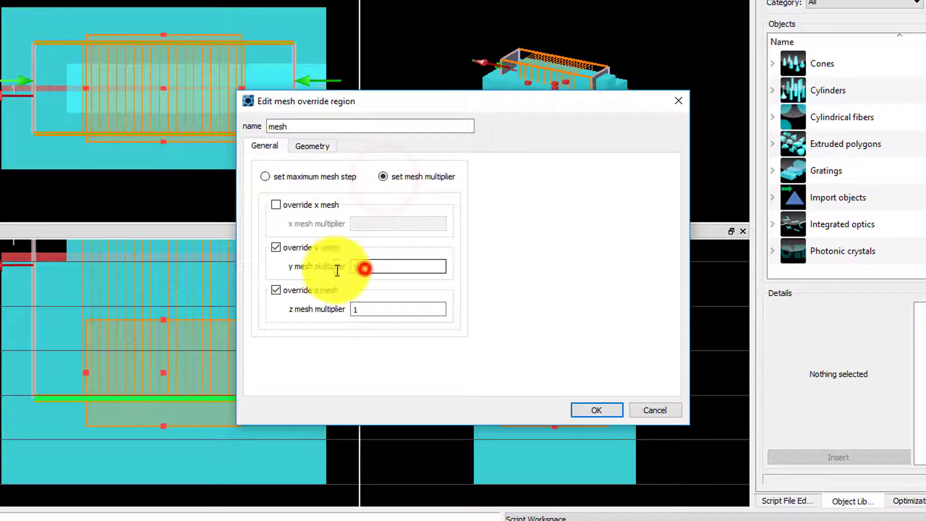
text(5)
double_click(374, 309)
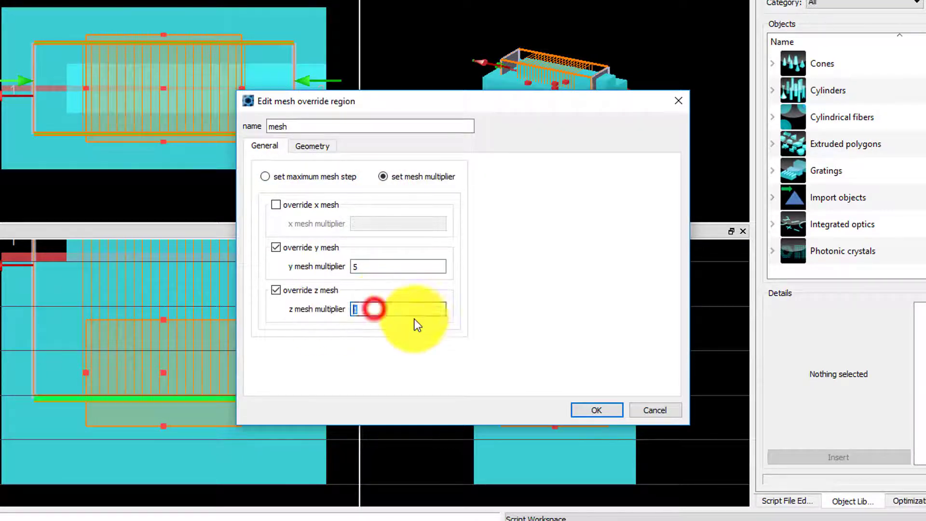
text(5)
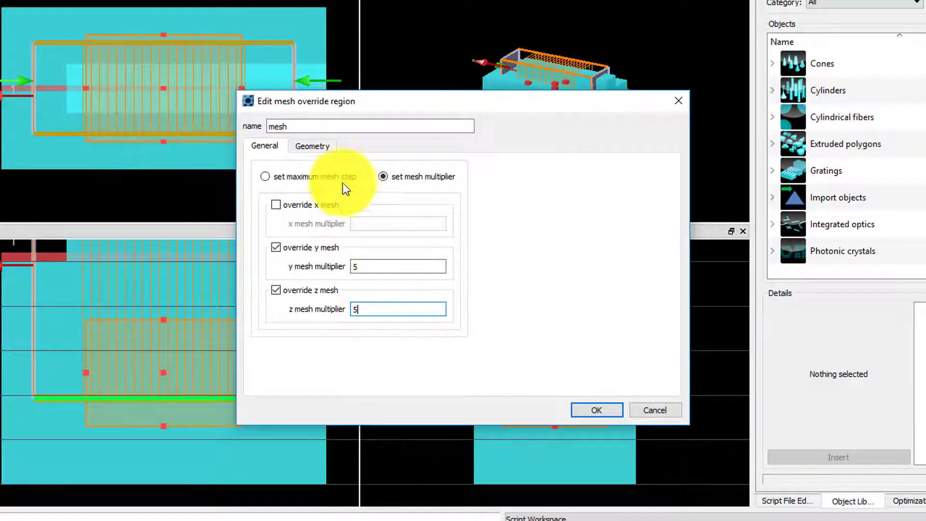
- Base the mesh override region's geometry on the structure "input" and apply the mesh settings
click(318, 146)
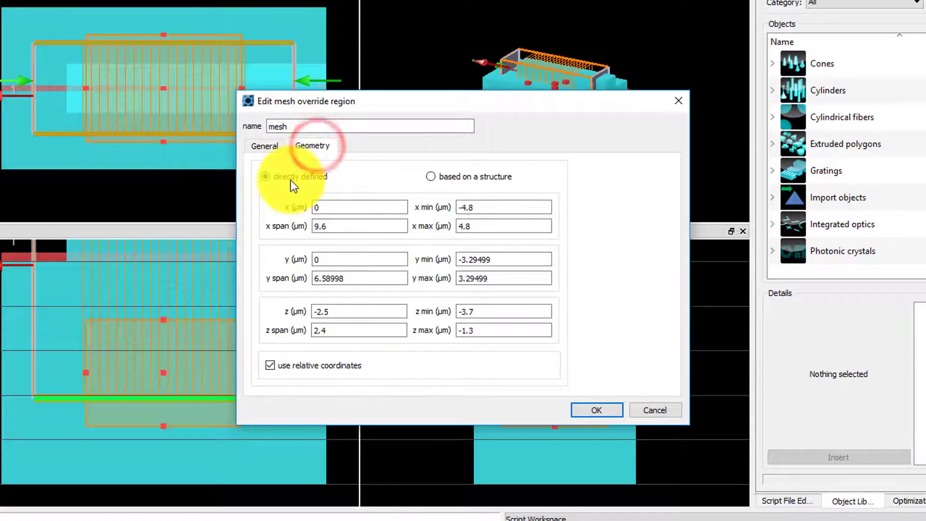
click(429, 176)
click(347, 207)
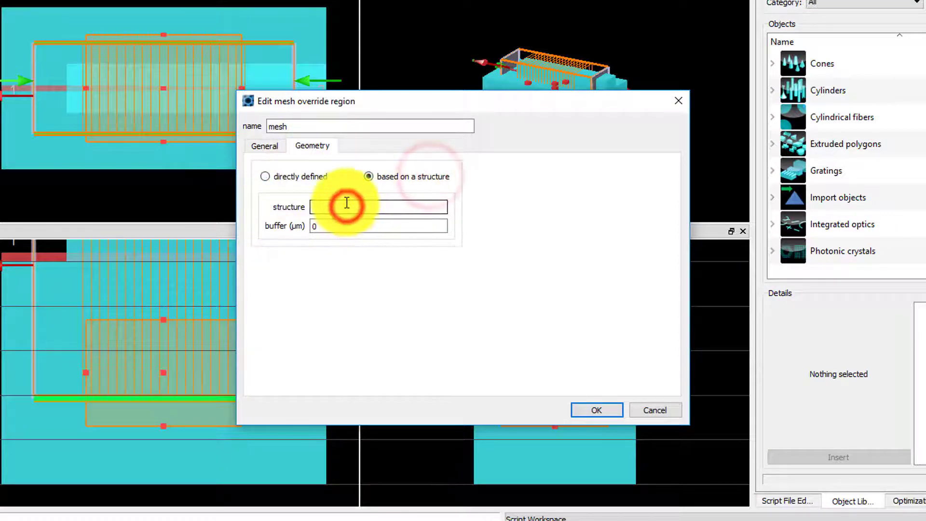
text(input)
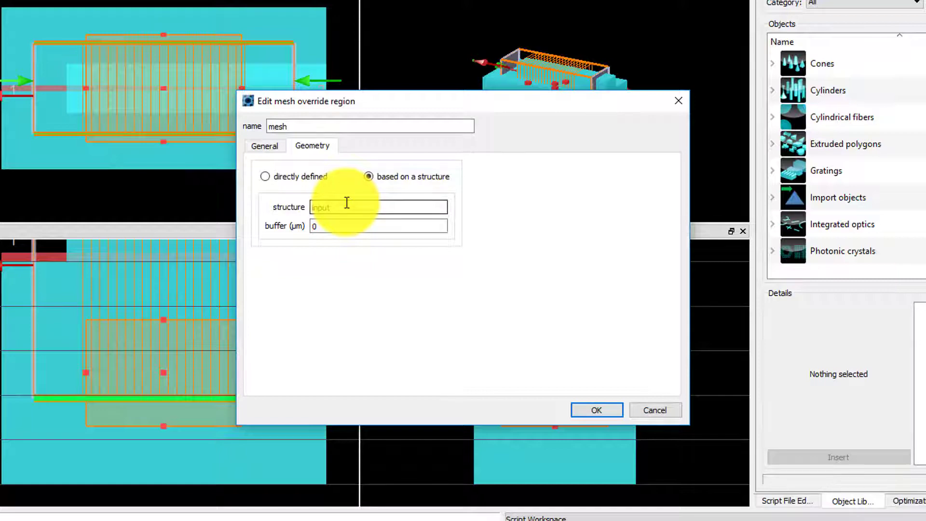
click(603, 414)
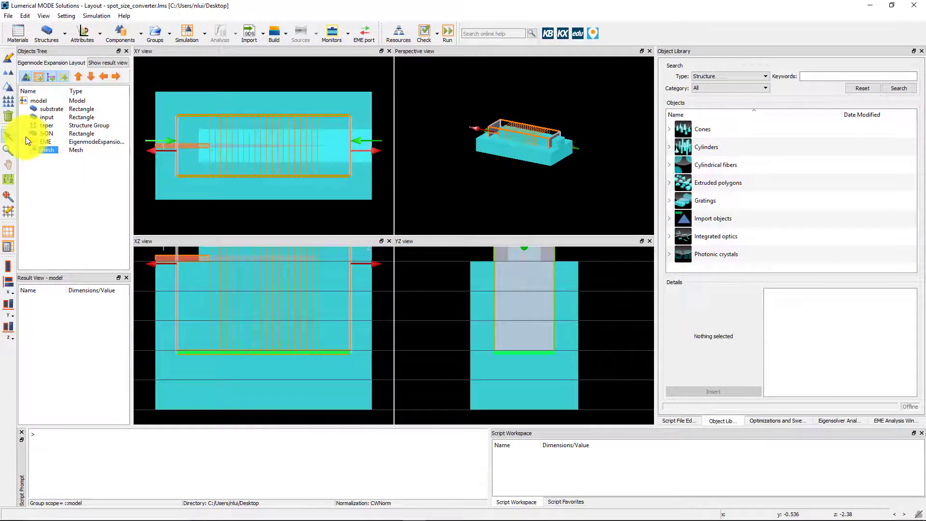
- Set the mode selection of EME port_1 to the fundamental TE mode
click(23, 141)
click(36, 158)
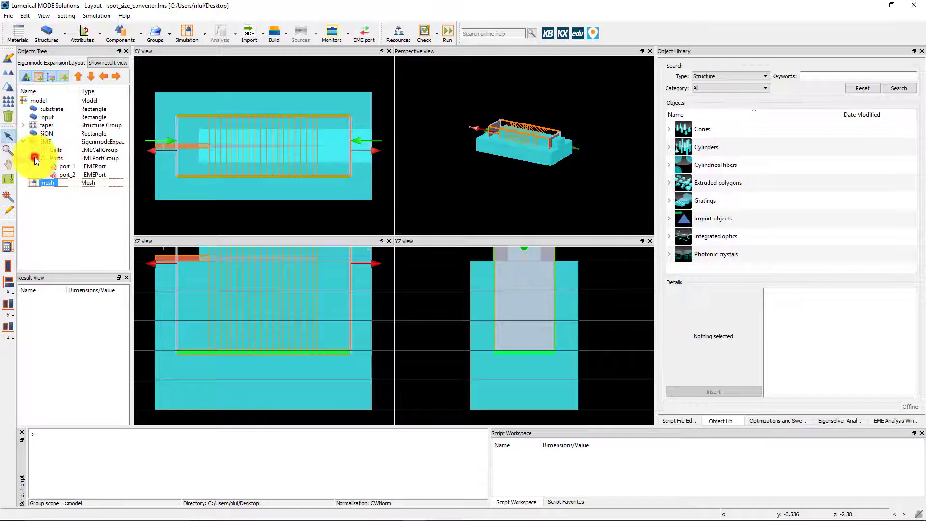
click(67, 166)
click(8, 58)
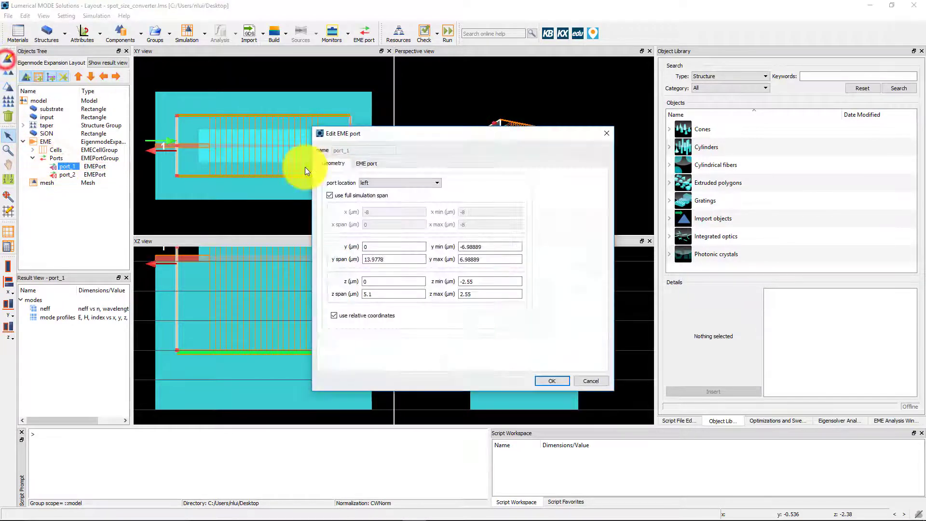
click(369, 164)
click(408, 199)
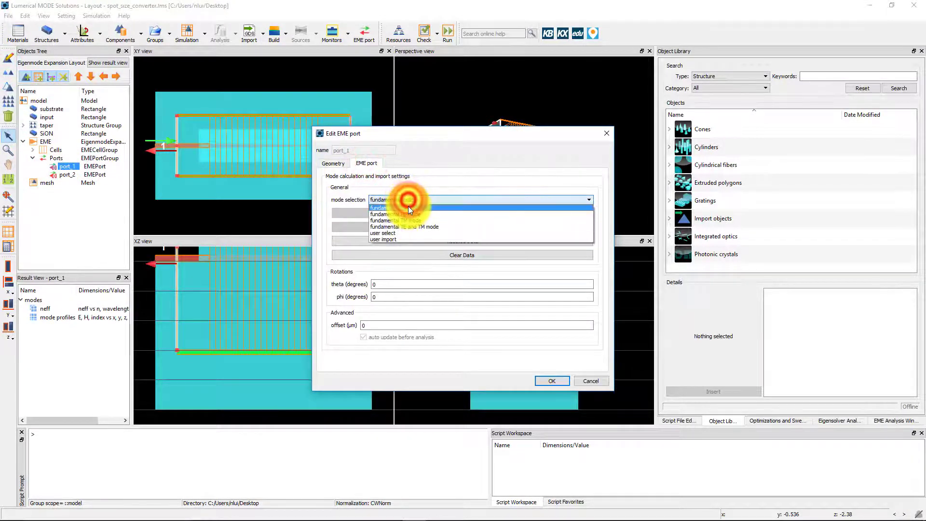
click(442, 214)
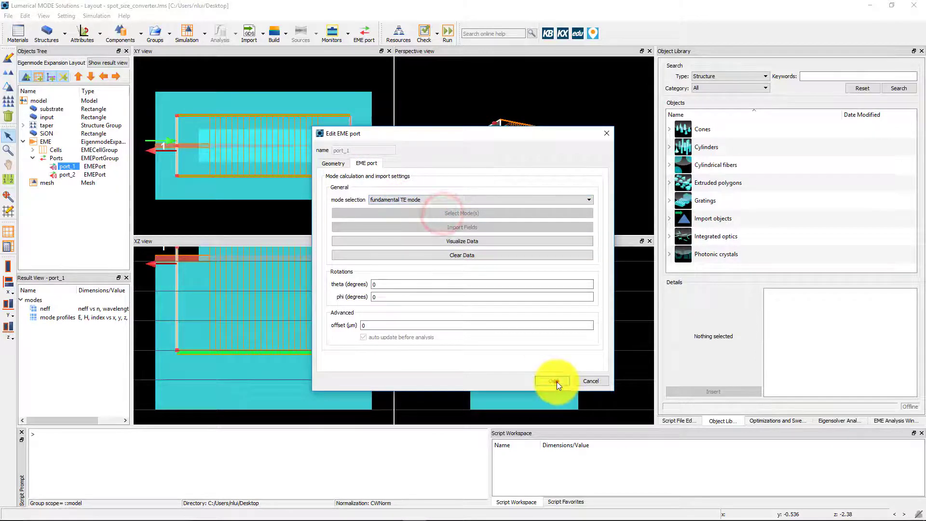
click(553, 380)
- Set the mode selection of EME port_2 to the fundamental TE mode and run the simulation
click(74, 174)
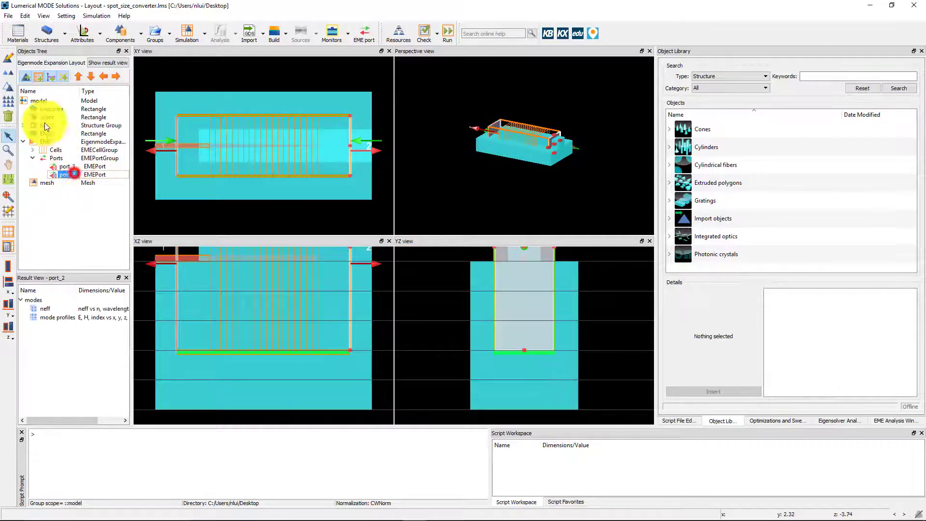
click(7, 62)
click(375, 163)
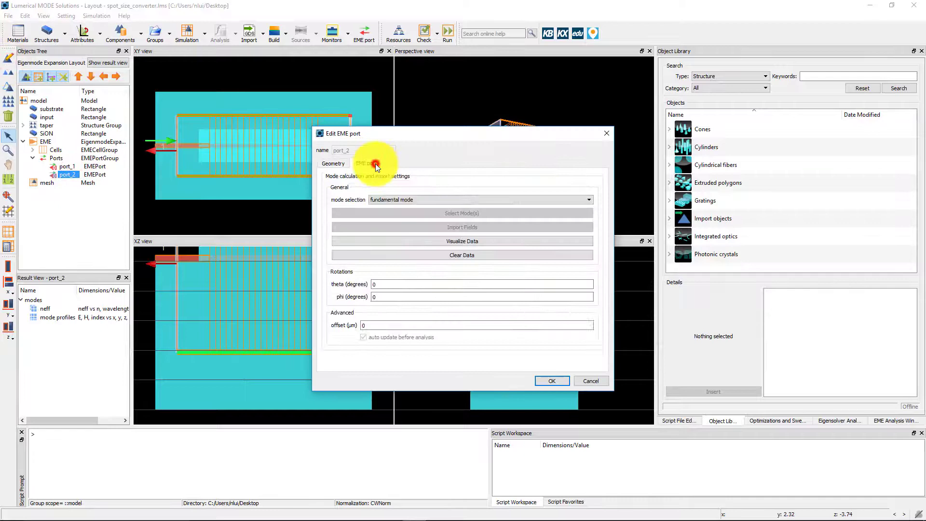
click(403, 200)
click(421, 212)
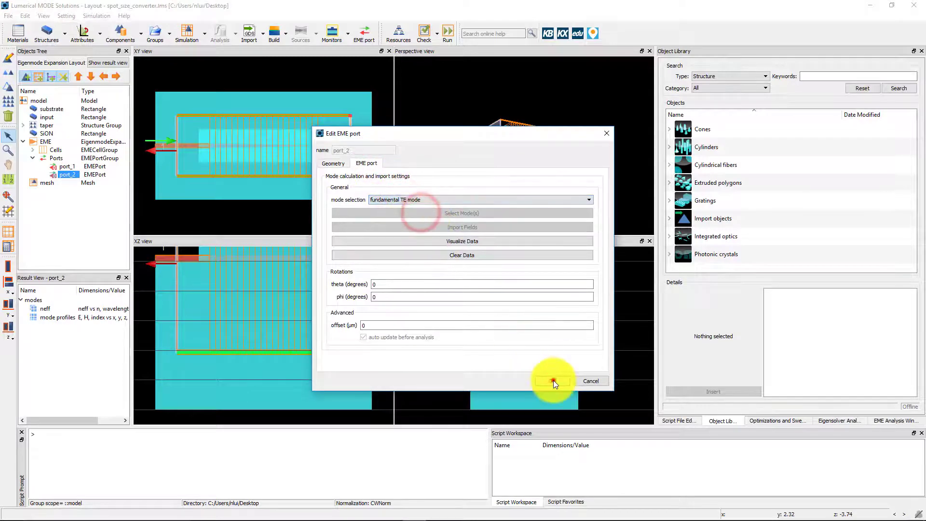
click(553, 381)
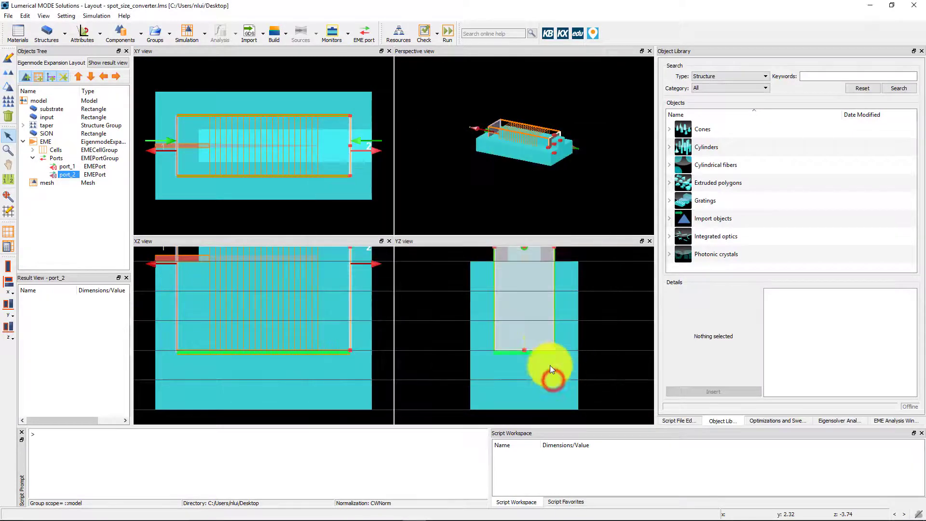
click(448, 36)
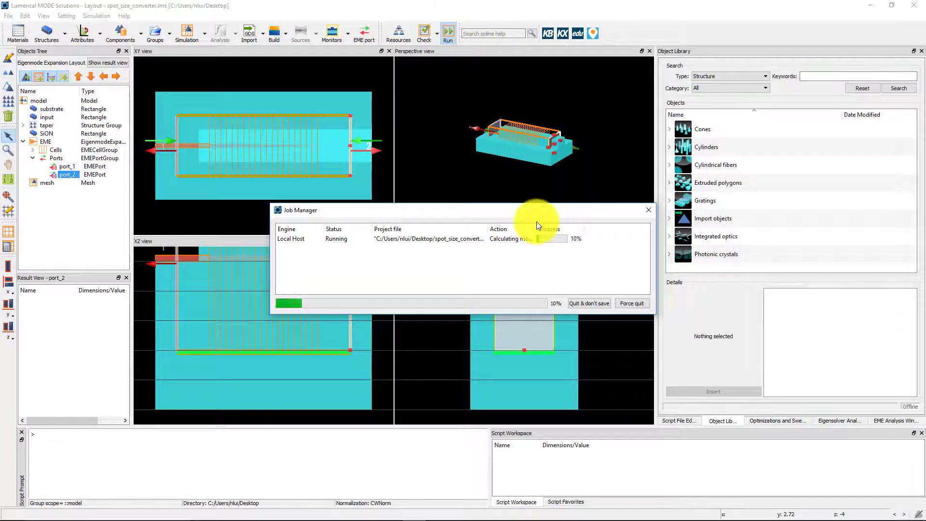